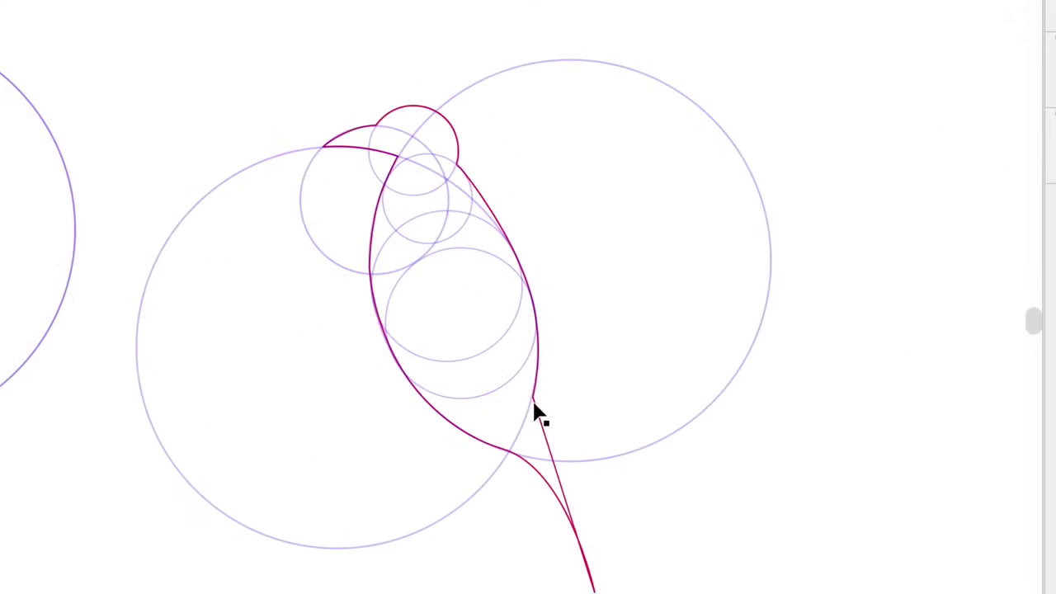
Fit a smaller guide circle against the bird's lower body and round the bottom of the body outline along it.
left_click_drag(627, 356, 570, 193)
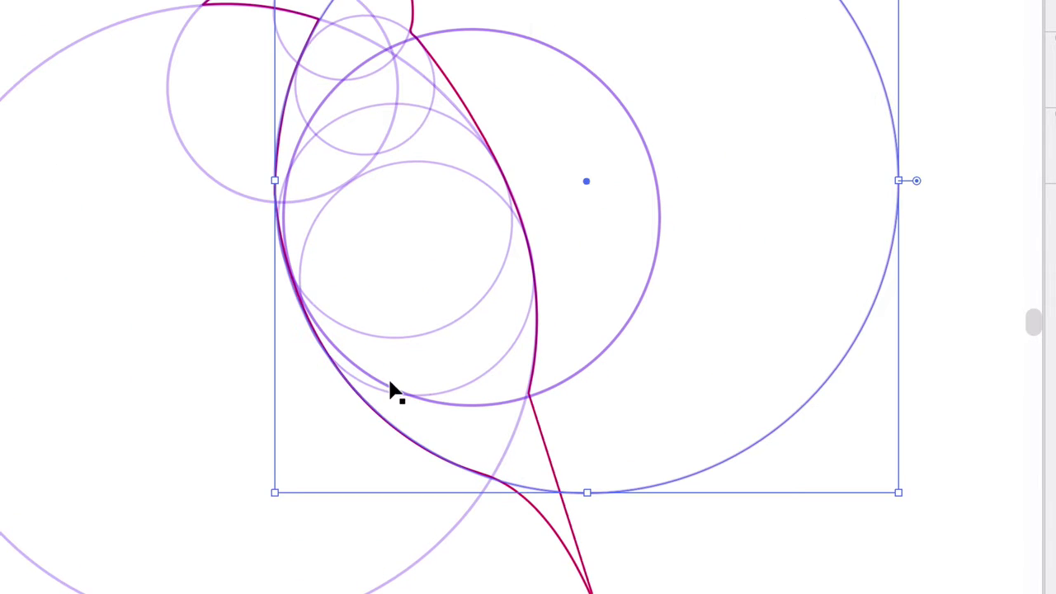
left_click(377, 415)
left_click_drag(377, 418, 589, 385)
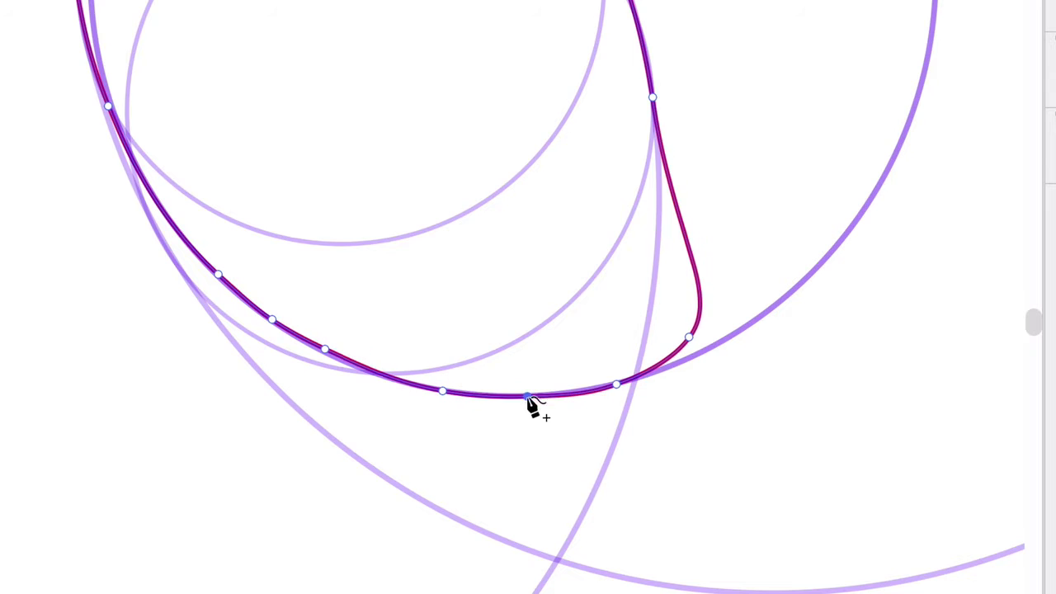
Reposition the body outline's lower corner and back anchor points so the curve follows the guide circles.
left_click_drag(689, 337, 668, 338)
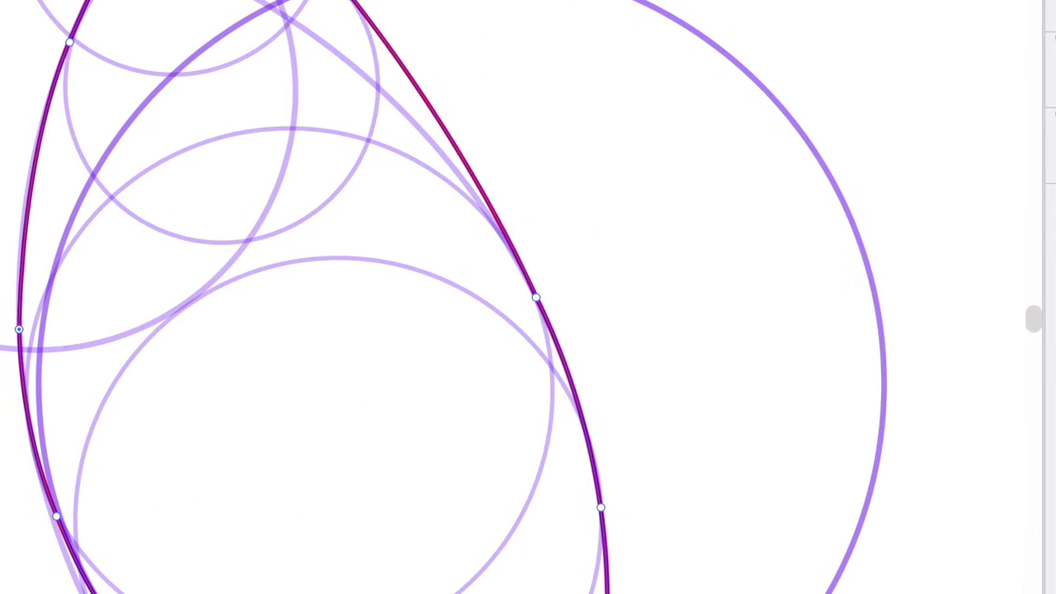
left_click_drag(536, 297, 552, 313)
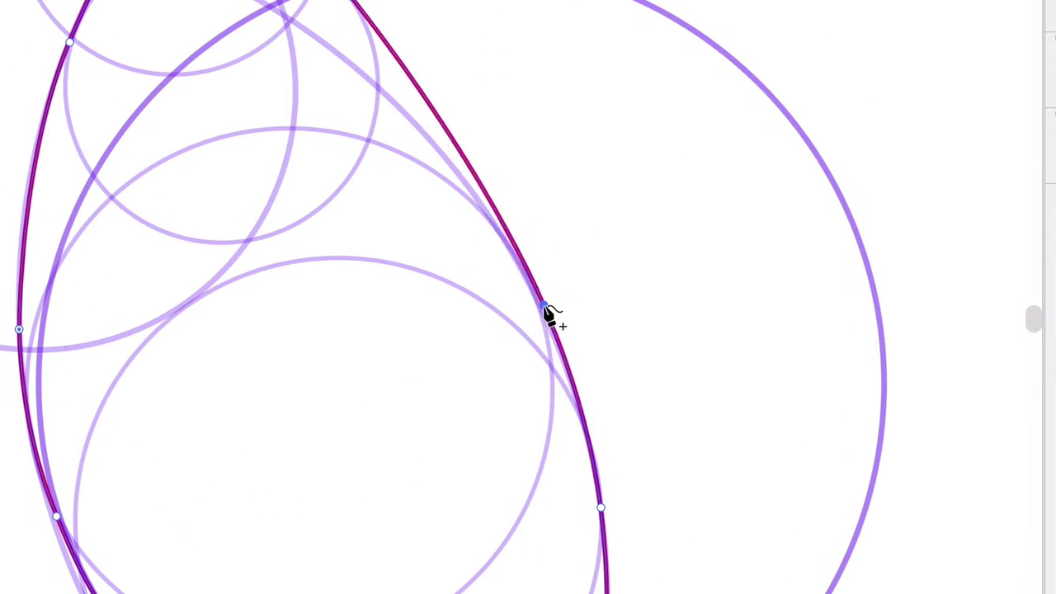
right_click(255, 189)
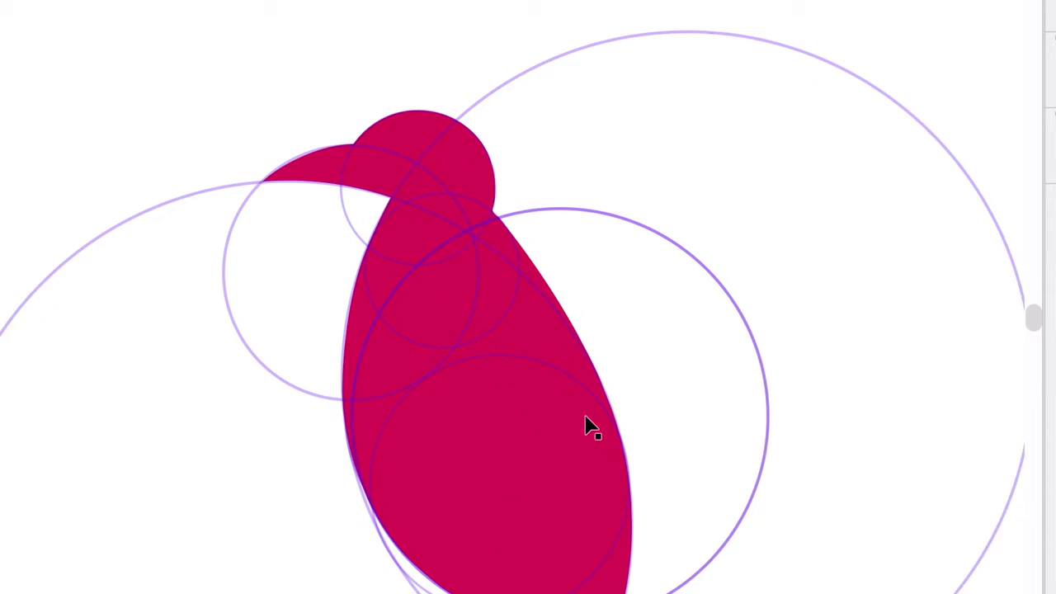
scroll(591, 427, "down", 1)
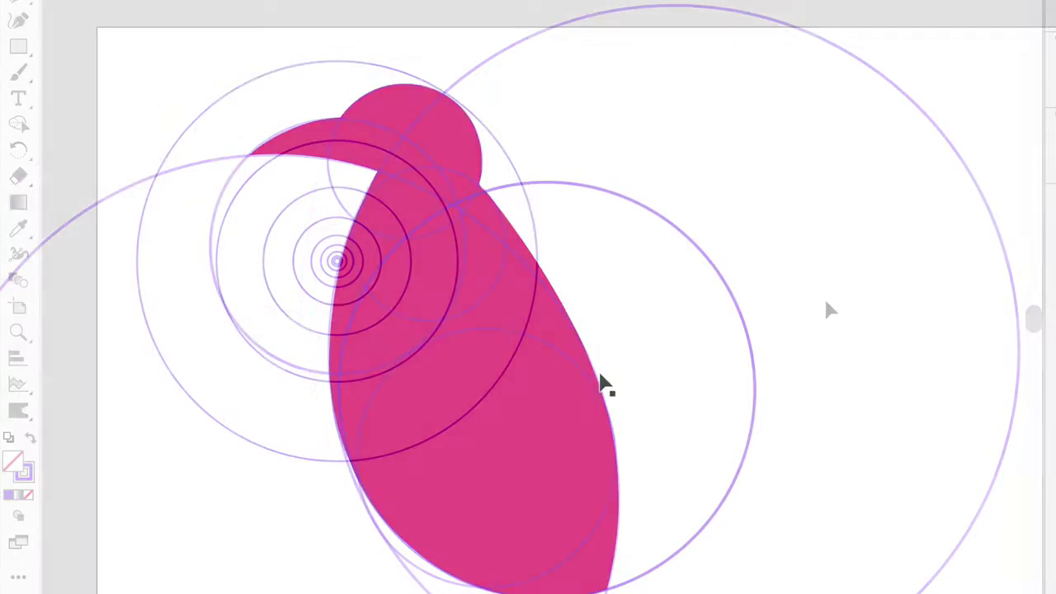
key("ctrl+plus")
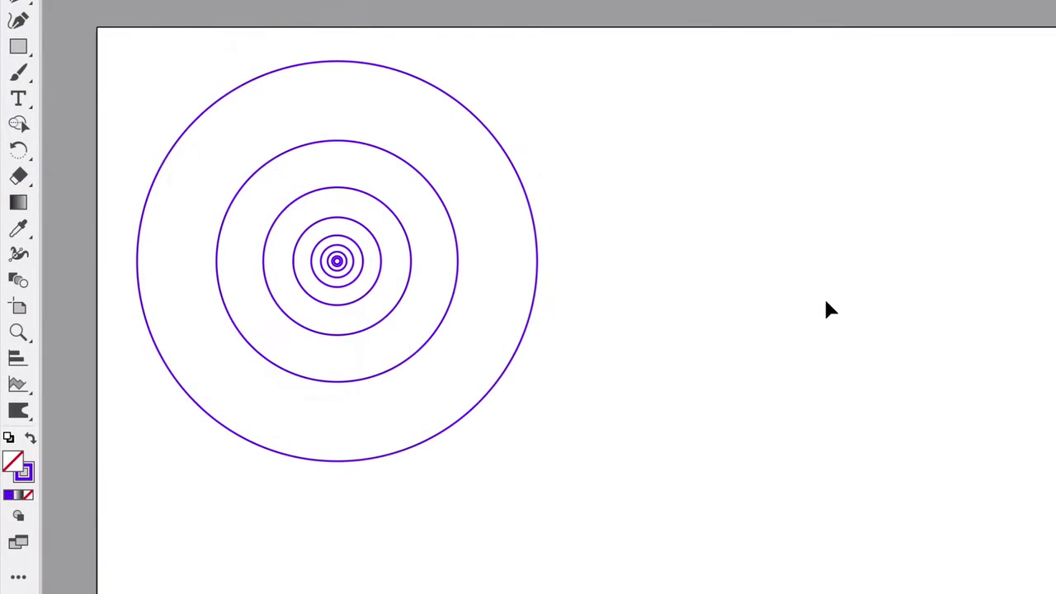
Select the whole set of concentric golden-ratio circles and scale it down slightly in proportion.
left_click_drag(553, 568, 174, 124)
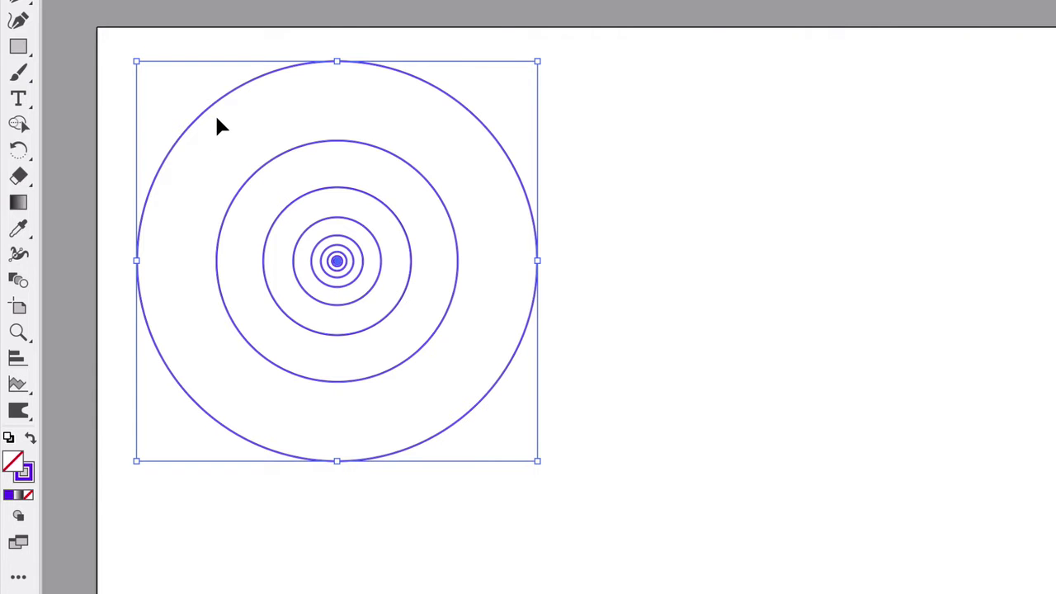
mouse_move(538, 460)
left_mouse_down()
mouse_move(707, 589)
mouse_move(403, 332)
mouse_move(553, 462)
mouse_move(608, 529)
mouse_move(408, 362)
mouse_move(547, 471)
mouse_move(533, 455)
left_mouse_up()
left_click(471, 299)
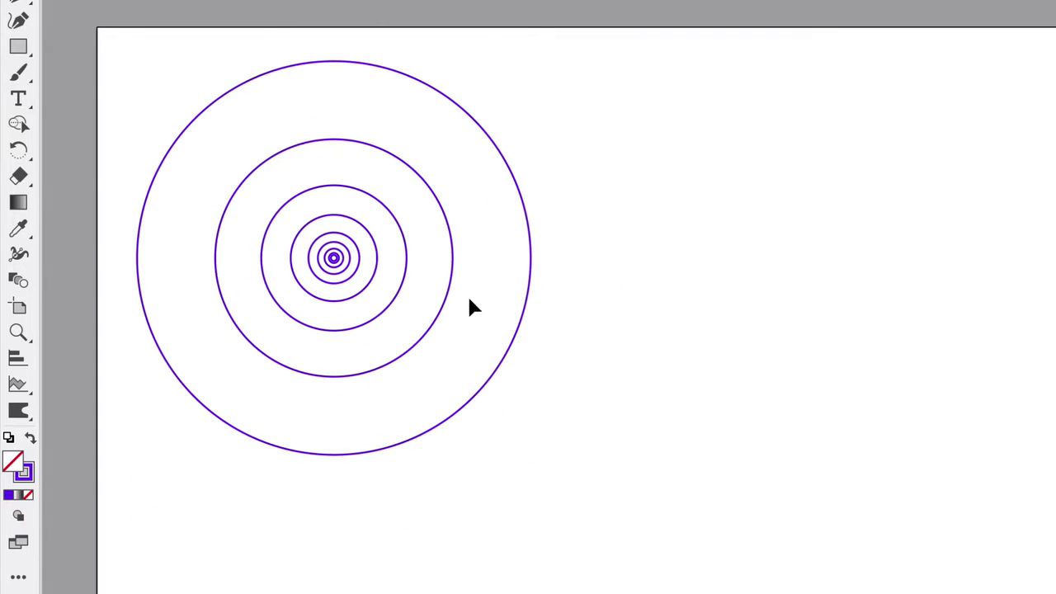
Try resizing the third-largest circle on its own and scaling the full set to about half size, undoing both changes.
left_click(405, 235)
left_click_drag(407, 184, 420, 168)
key("ctrl+z")
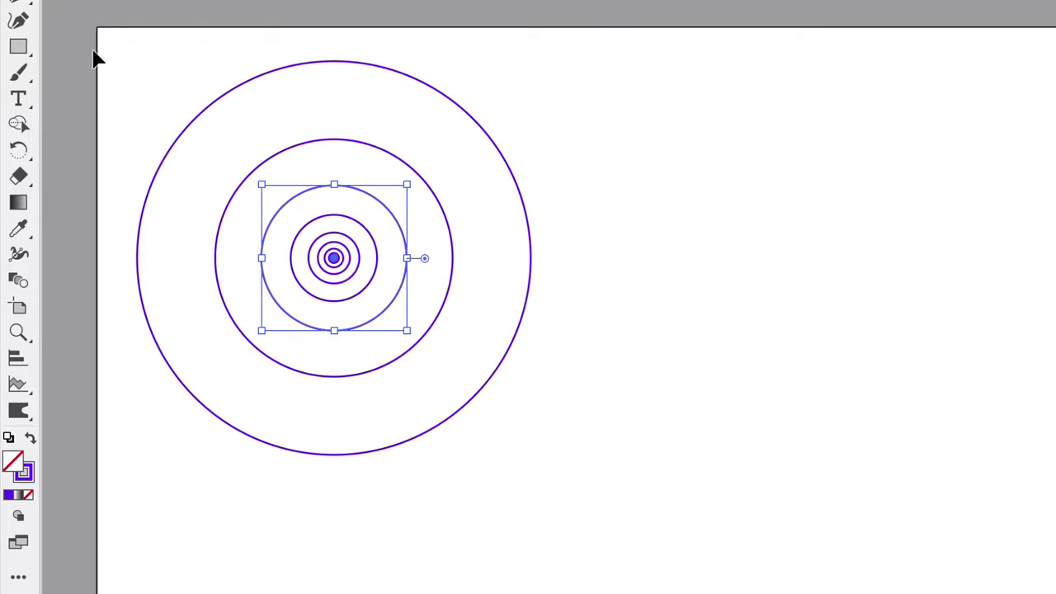
left_click_drag(94, 52, 331, 256)
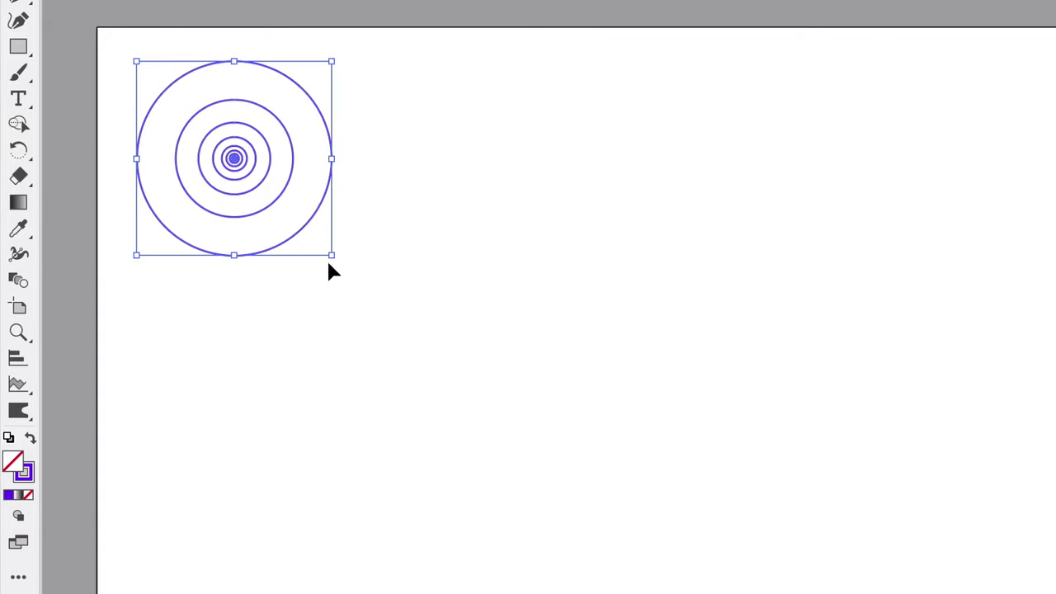
key("ctrl+z")
left_click(540, 289)
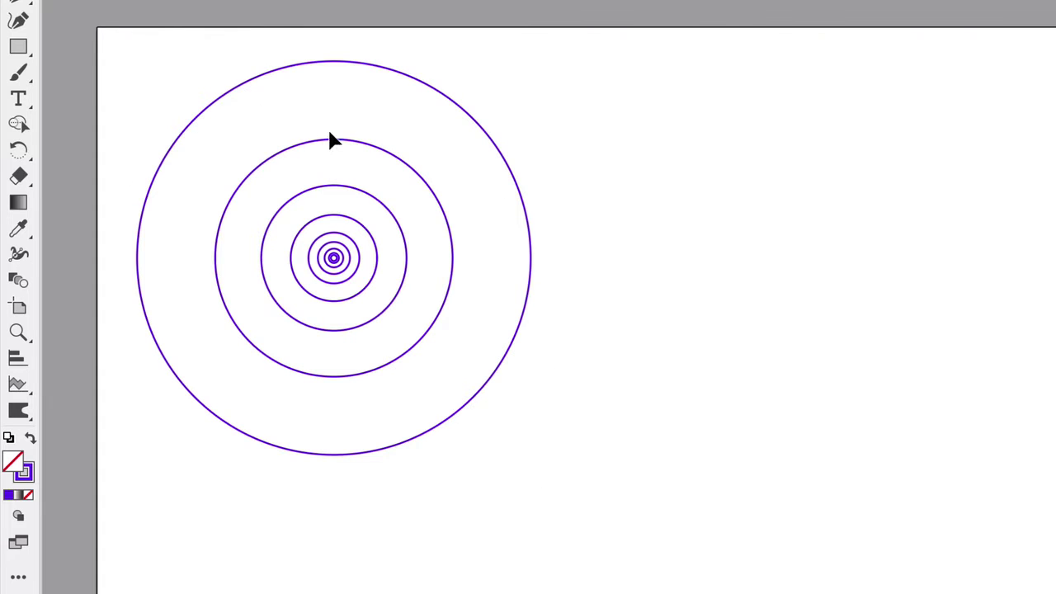
Copy the third, fourth and fifth largest circles out of the concentric set into empty artboard space beside it.
left_click(266, 229)
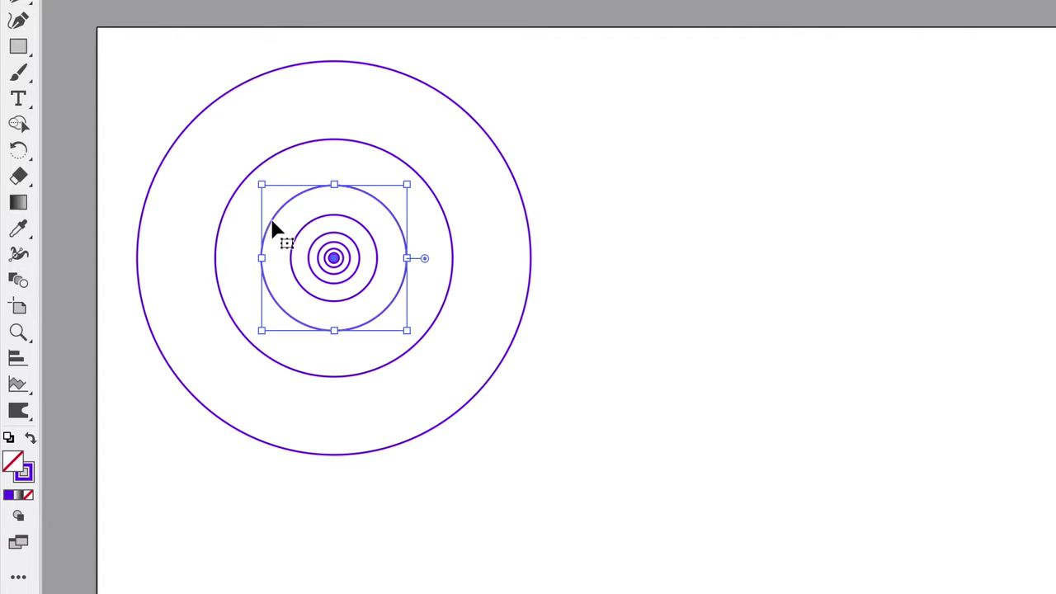
left_click(302, 231, "shift")
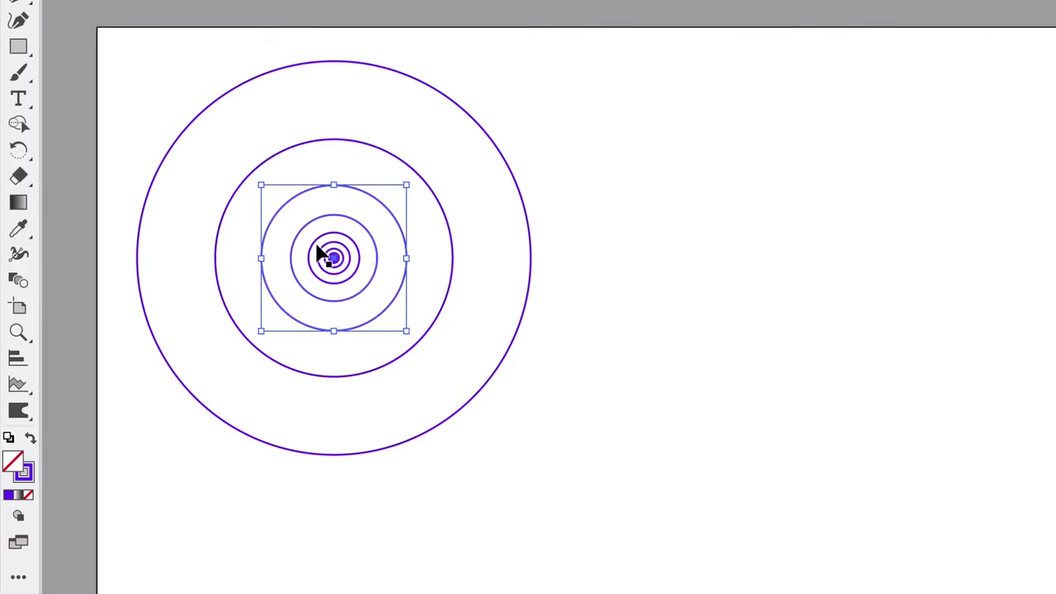
left_click_drag(338, 259, 640, 308)
left_click_drag(669, 245, 954, 236)
left_click(853, 382)
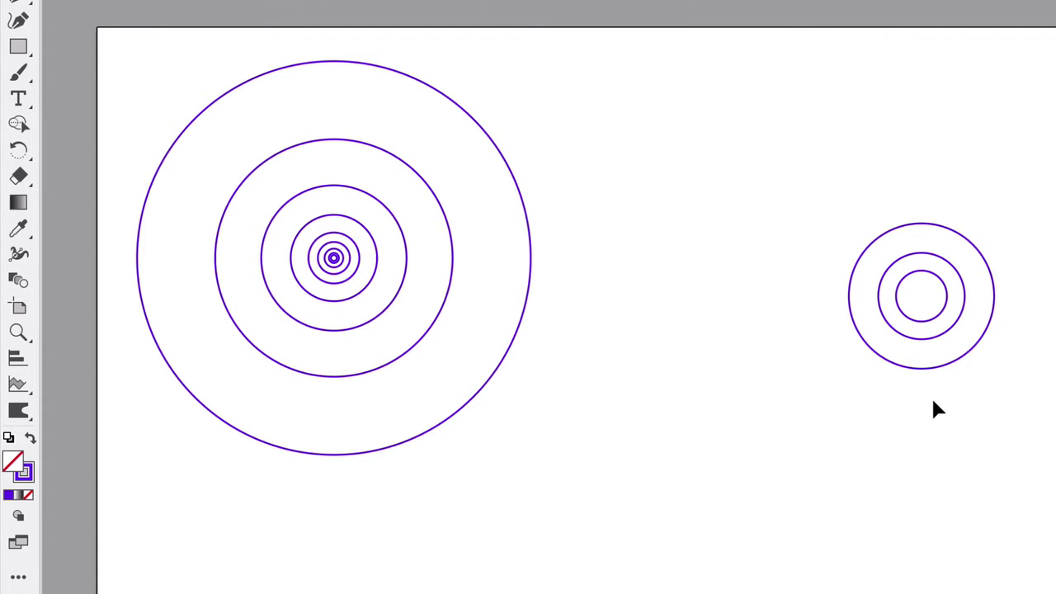
Move the innermost copied circle out of the group so it overlaps the outer circle's upper-left edge.
left_click(994, 332)
left_click_drag(948, 298, 787, 379)
scroll(835, 421, "up", 3)
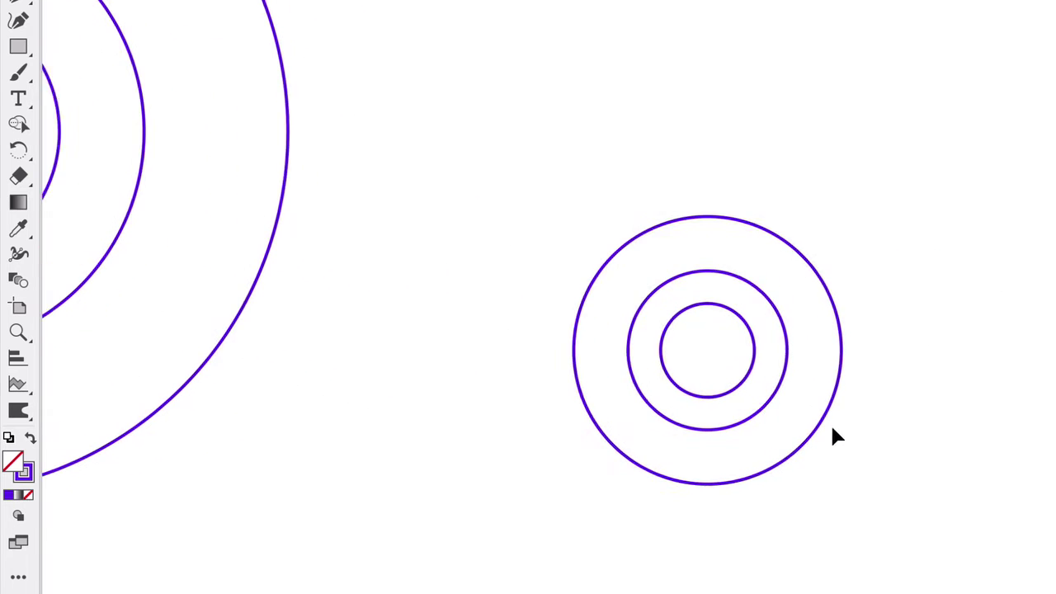
left_click(949, 393)
left_click_drag(487, 187, 961, 443)
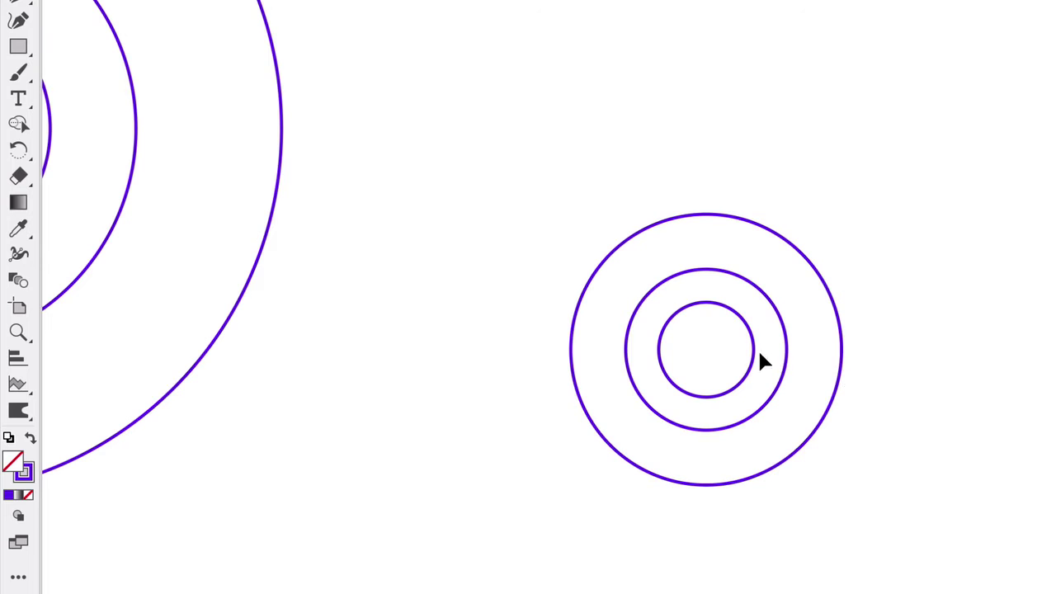
left_click_drag(757, 354, 609, 96)
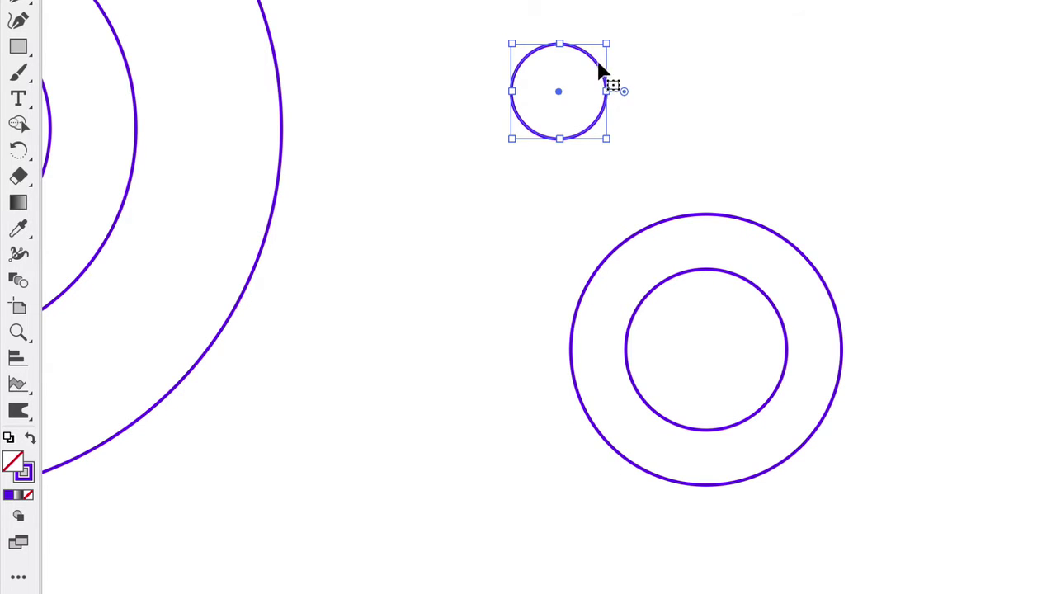
mouse_move(598, 66)
left_mouse_down()
mouse_move(594, 163)
mouse_move(627, 235)
mouse_move(646, 234)
mouse_move(638, 229)
left_mouse_up()
left_click(692, 116)
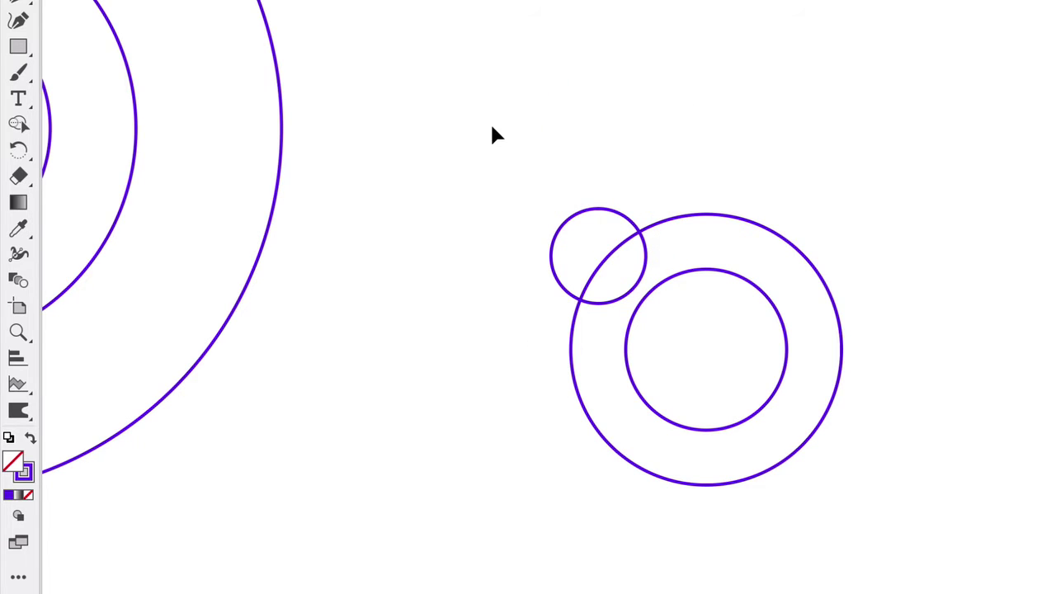
Select the three copied circles and swap their purple stroke to a solid fill.
left_click_drag(490, 121, 905, 500)
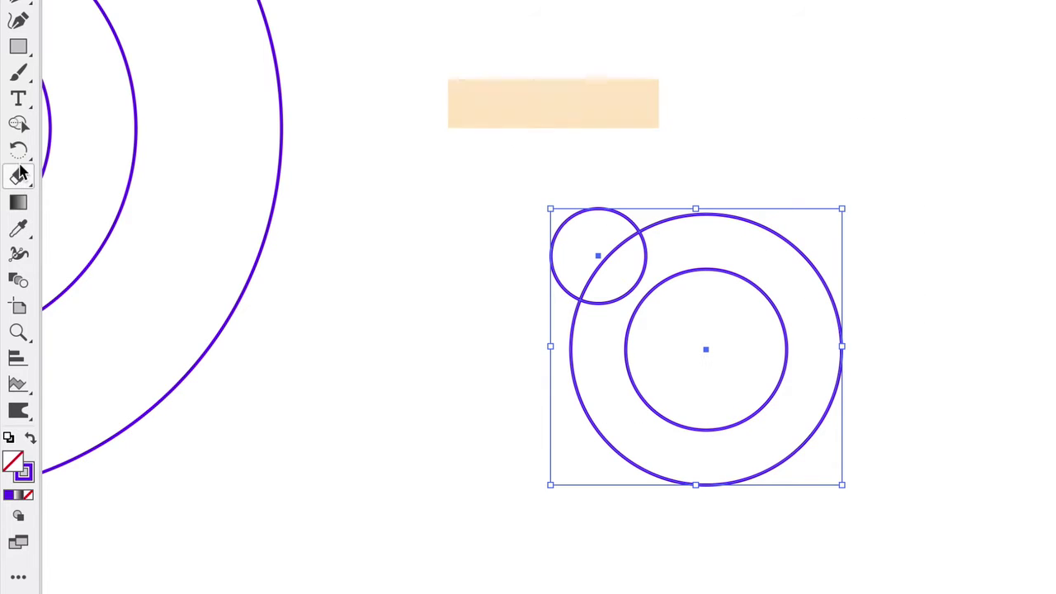
left_click(18, 124)
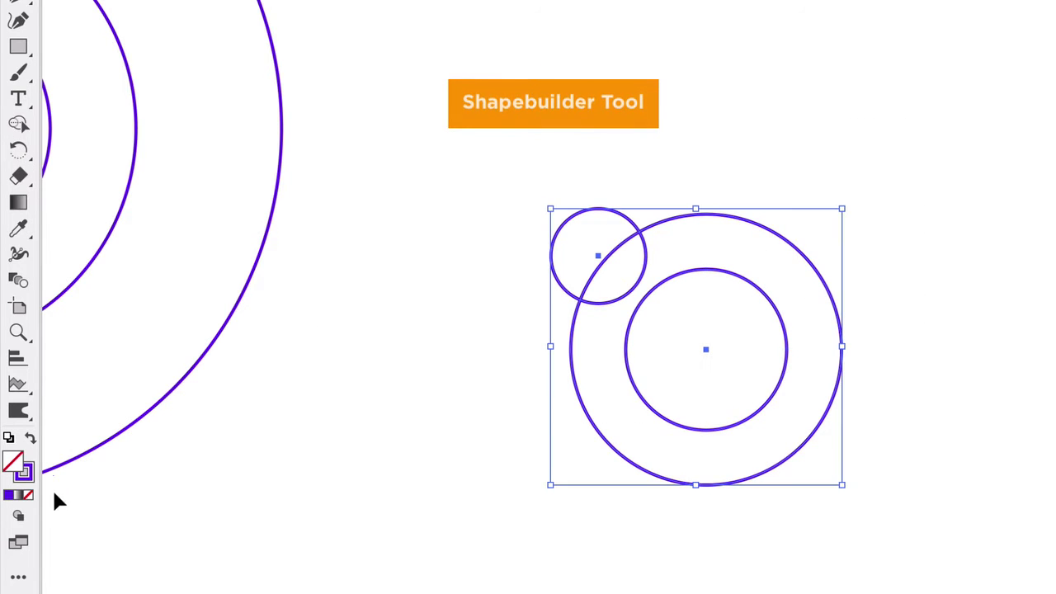
left_click(30, 439)
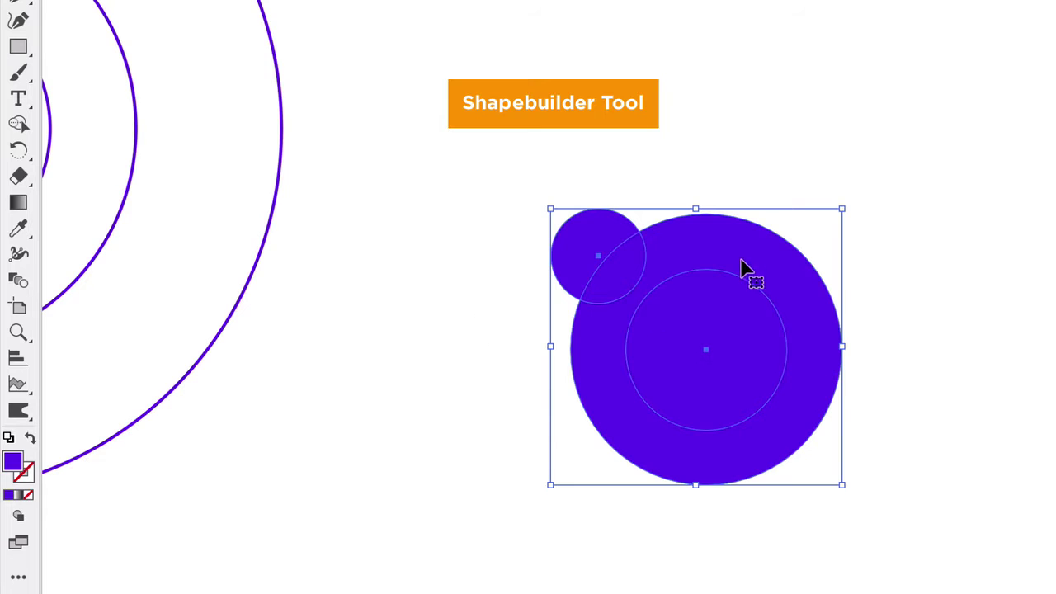
Subtract the inner circle and both parts of the small overlapping circle with the Shape Builder tool, leaving a notched ring.
left_click(20, 123)
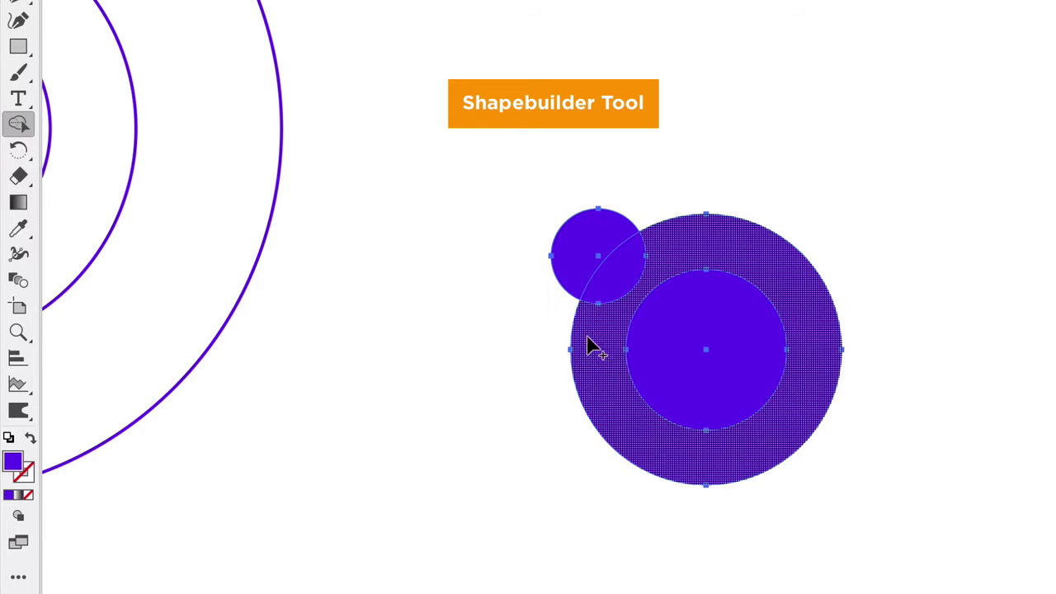
left_click(707, 348, "alt")
left_click(624, 266, "alt")
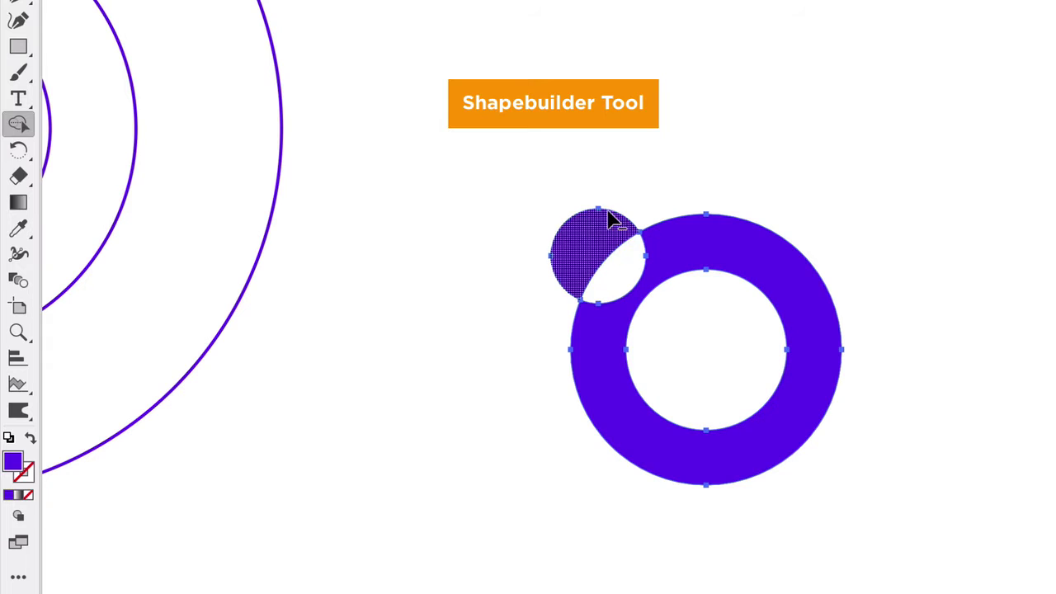
left_click(596, 231, "alt")
key("v")
left_click(522, 129)
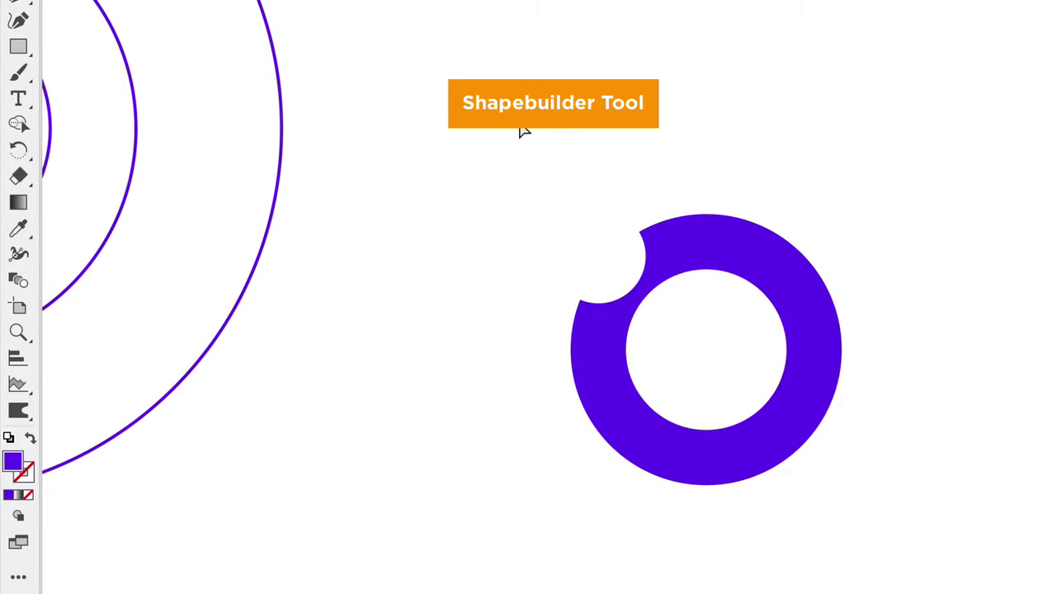
Undo the Shape Builder subtractions and the fill swap on the three circles.
key("ctrl+z")
key("ctrl+z")
key("ctrl+z")
key("ctrl+z")
key("ctrl+z")
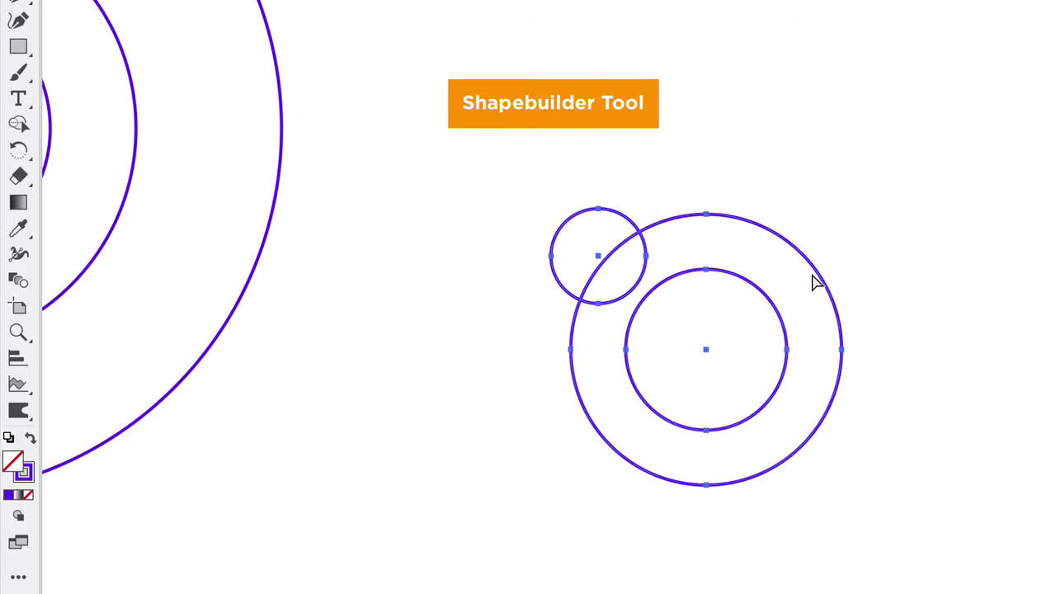
key("ctrl+z")
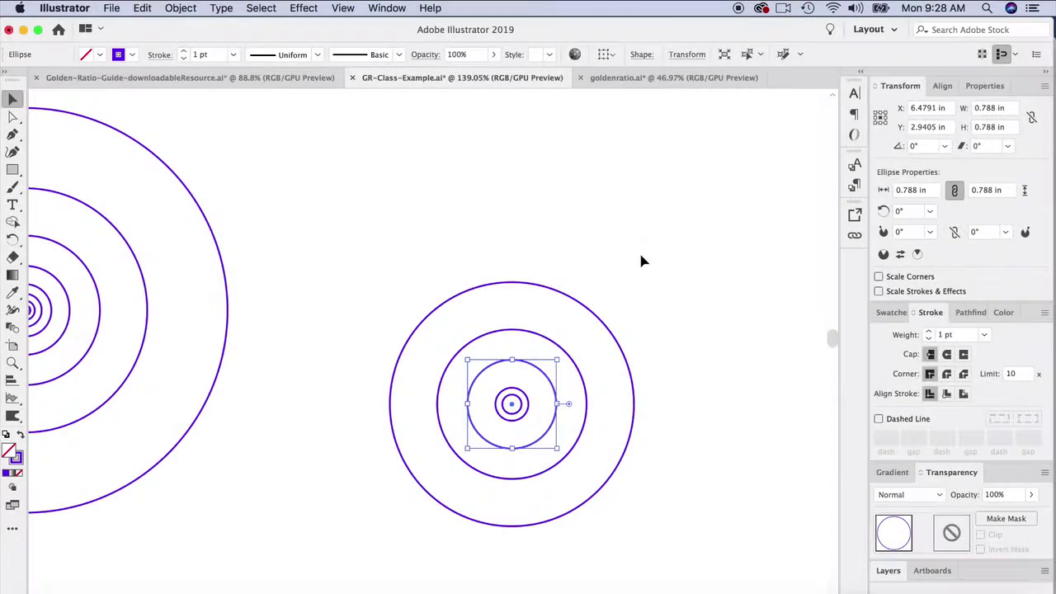
Move the largest copied circle below and the 0.788 in circle above the middle circle, overlapping them as a snowman.
left_click(477, 251)
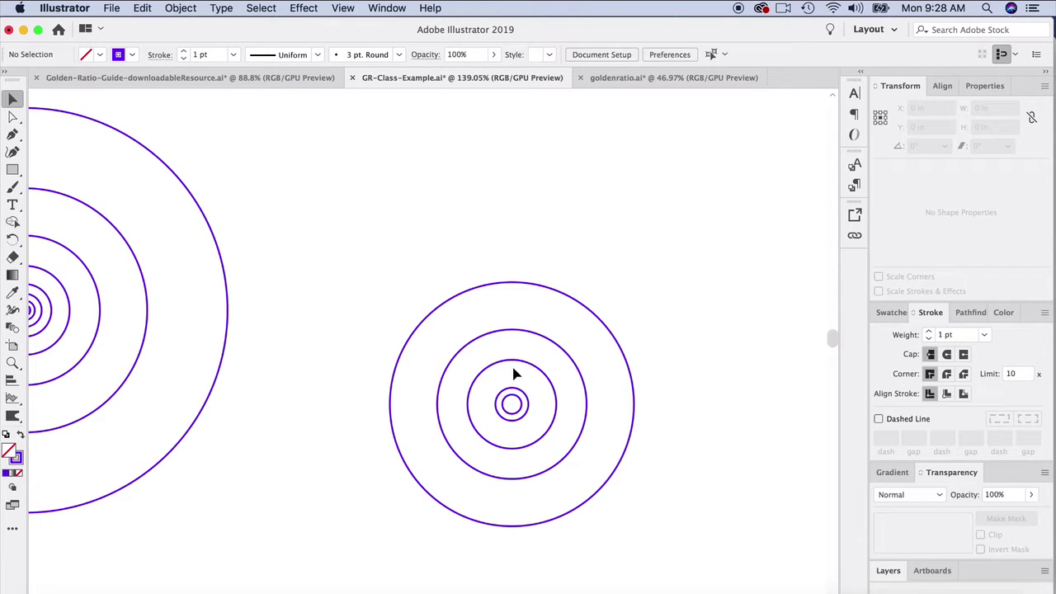
left_click_drag(533, 288, 537, 470)
left_click_drag(558, 406, 555, 301)
left_click(648, 354)
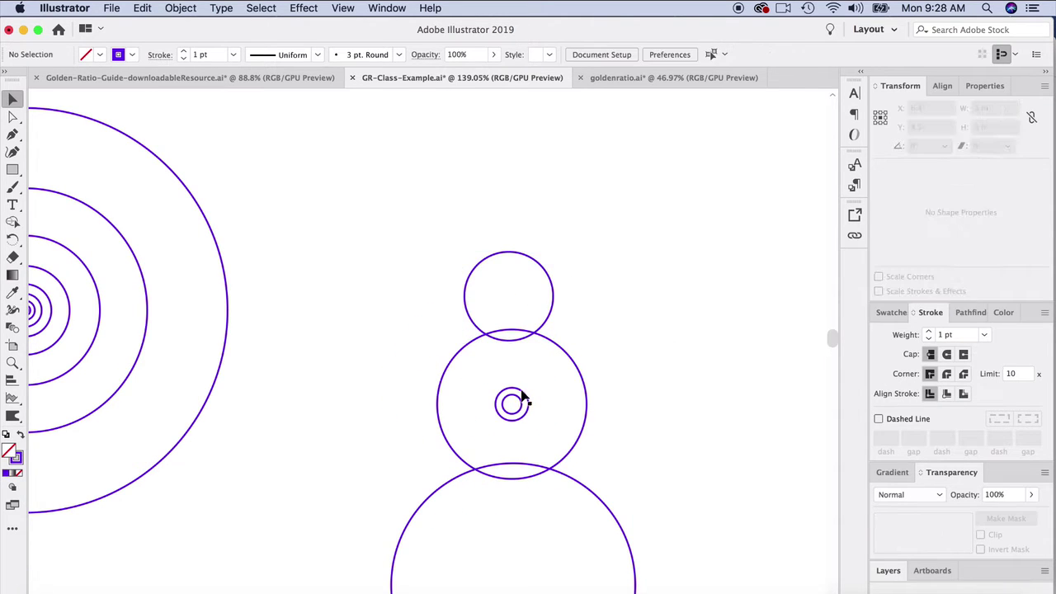
Set the second-smallest circle aside and copy the smallest circle above and below itself to make three snowman buttons.
left_click_drag(334, 359, 325, 370)
left_click_drag(521, 403, 520, 372)
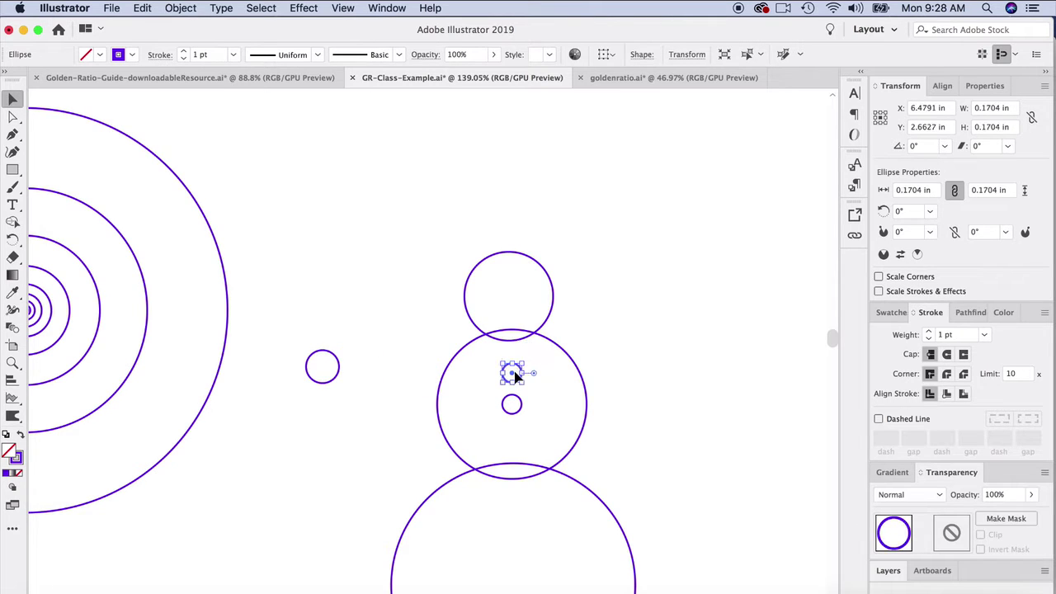
left_click(512, 372)
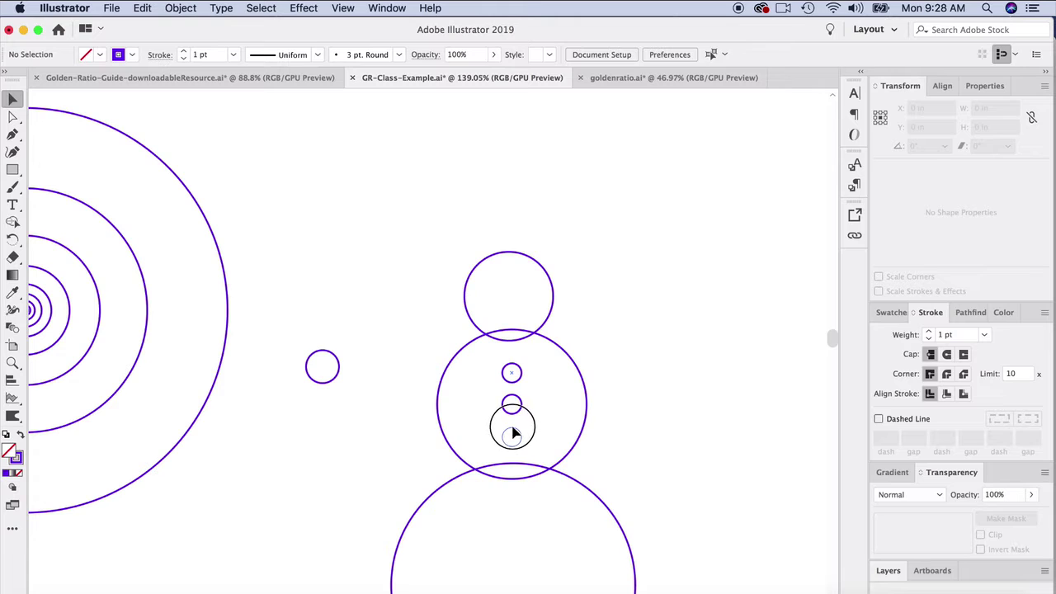
left_click_drag(513, 432, 512, 436)
Align the three button circles on their horizontal centers and center the head circle over the snowman's body.
left_click(512, 330)
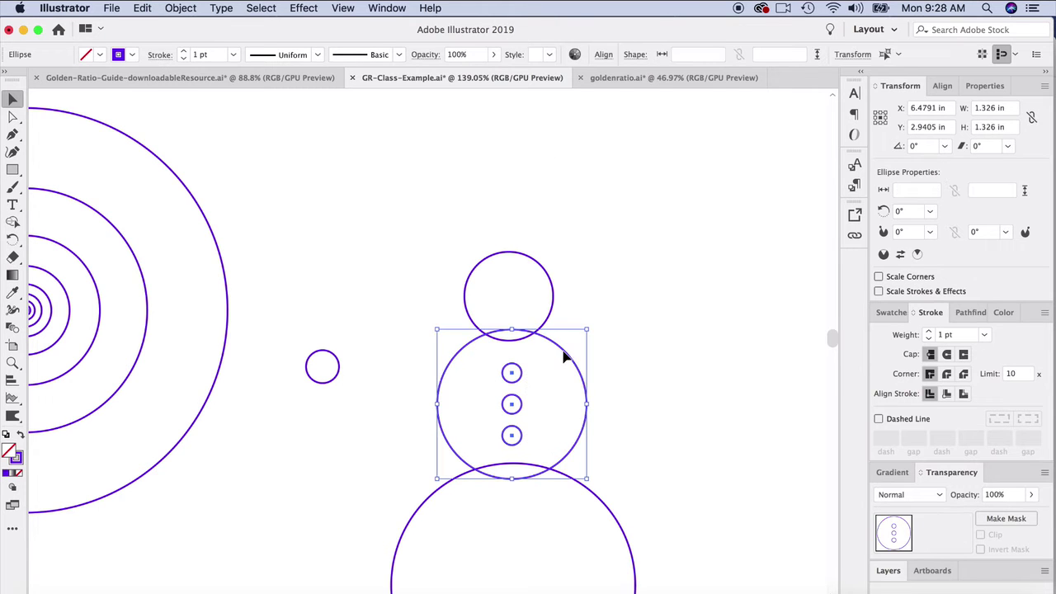
key("super+z")
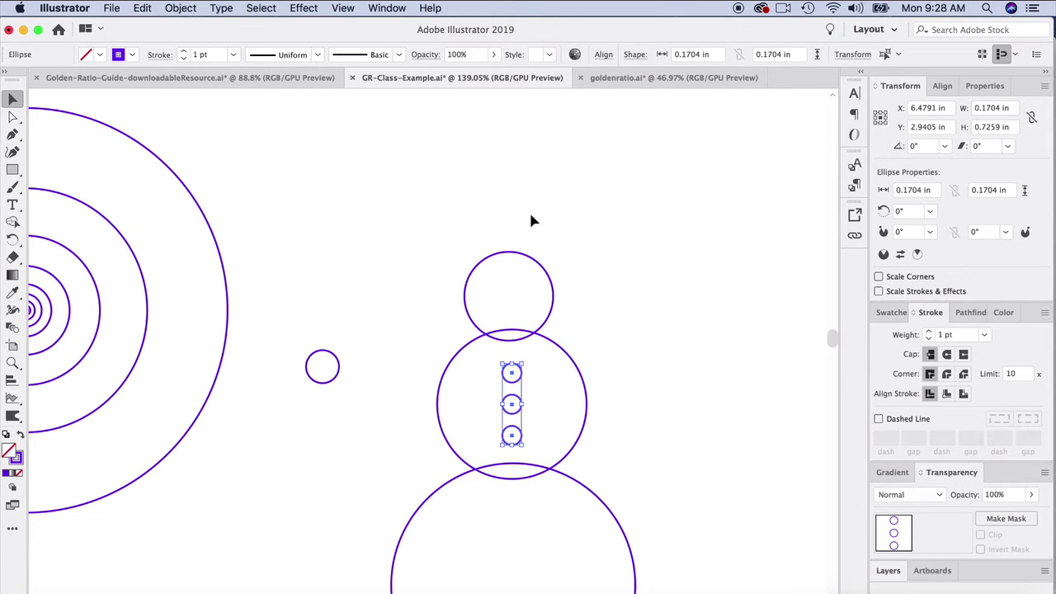
left_click(603, 55)
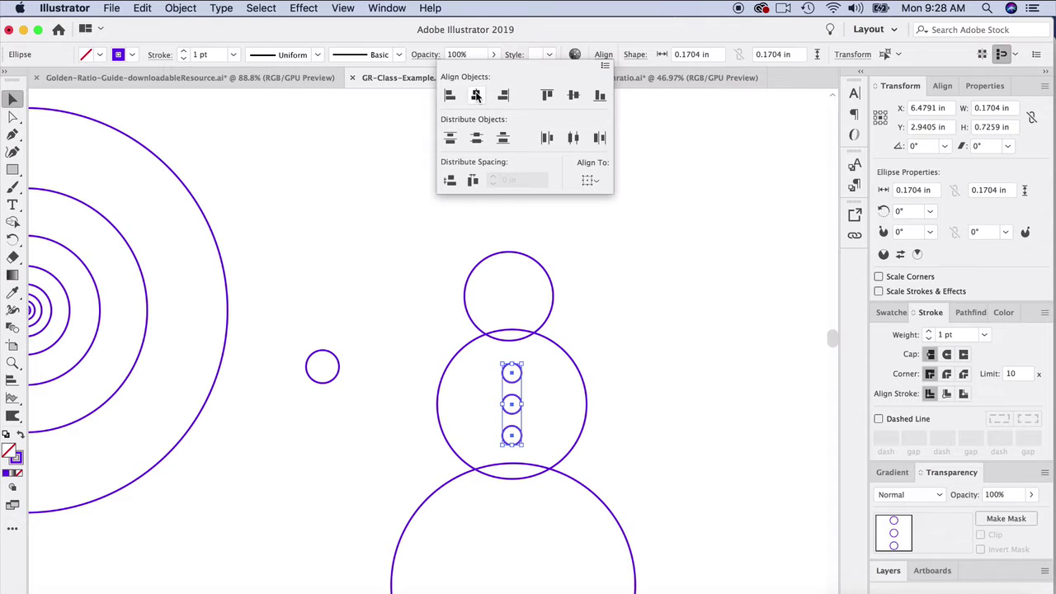
left_click_drag(427, 231, 495, 359)
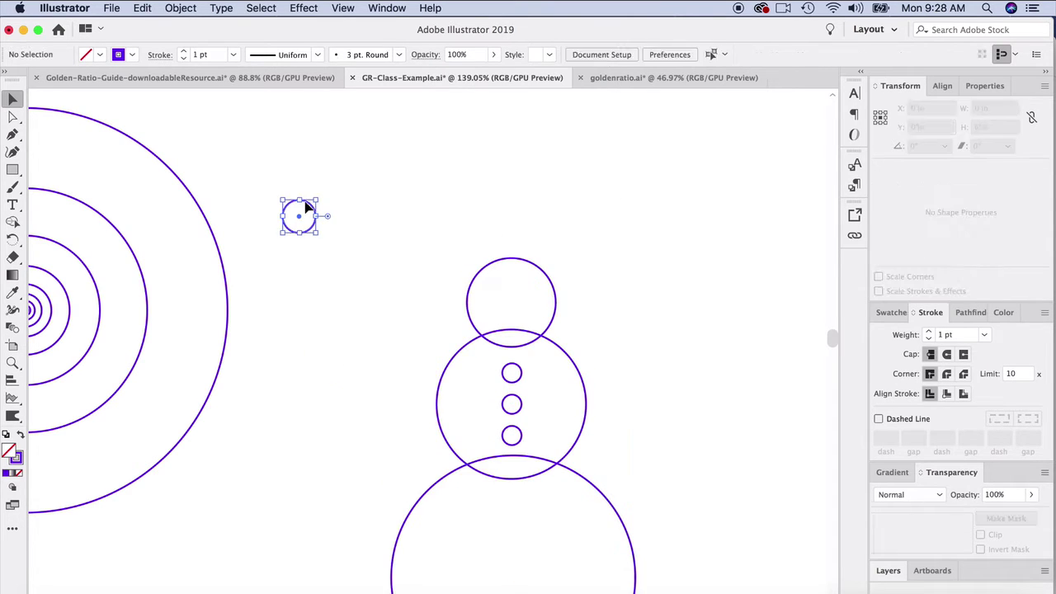
Swap the fill and stroke of all the snowman circles and merge the head and body circles with the Shape Builder.
left_click_drag(385, 323, 599, 508)
scroll(568, 502, "down", 3)
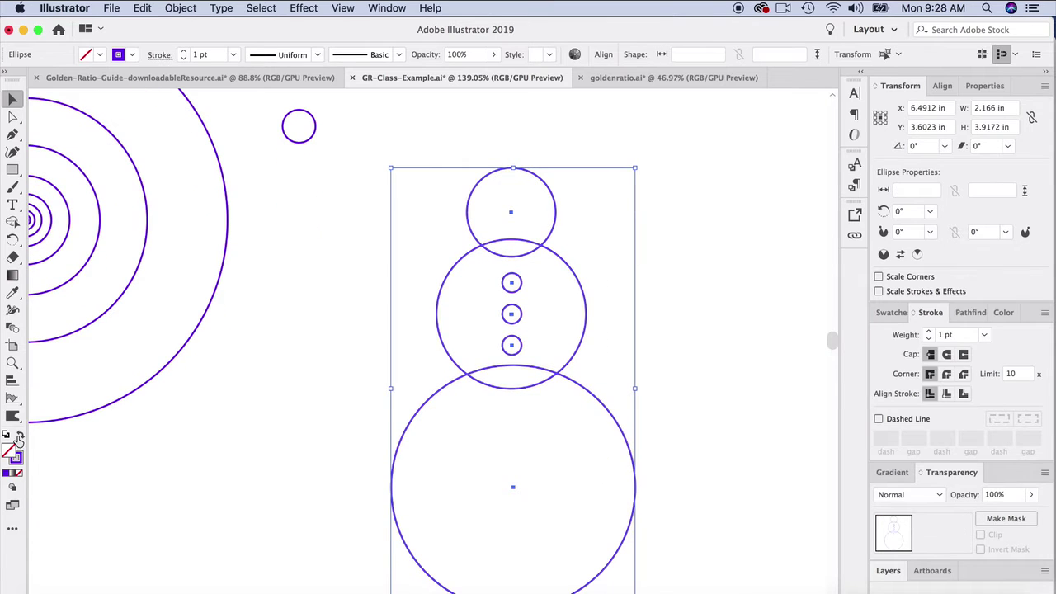
left_click(19, 436)
left_click(12, 221)
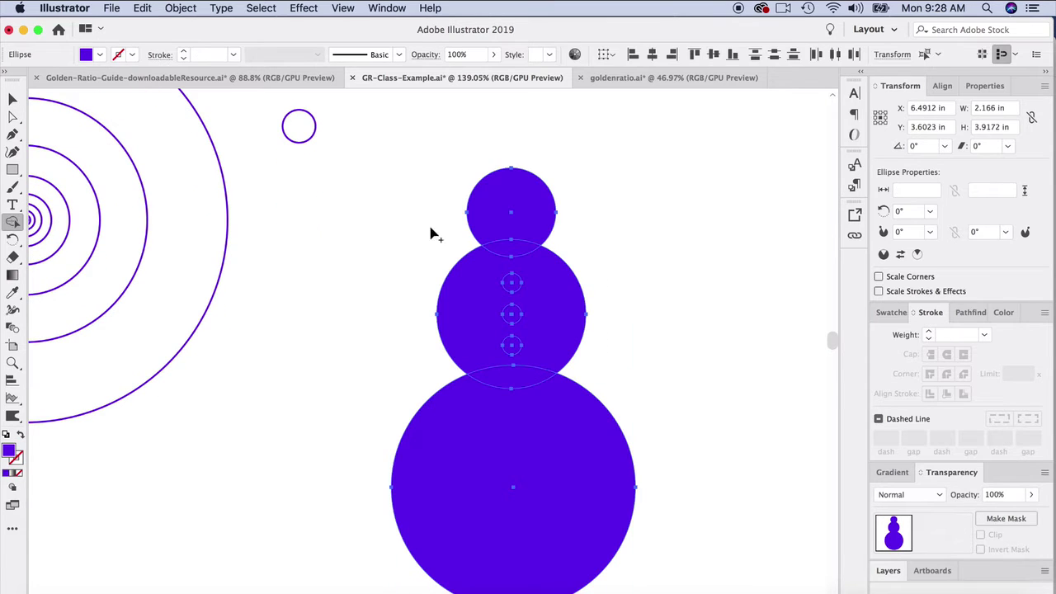
mouse_move(482, 210)
left_mouse_down()
mouse_move(492, 250)
mouse_move(479, 299)
mouse_move(484, 372)
mouse_move(500, 434)
left_mouse_up()
Subtract the three button circles from the merged snowman with the Shape Builder and clear the selection.
left_click(12, 99)
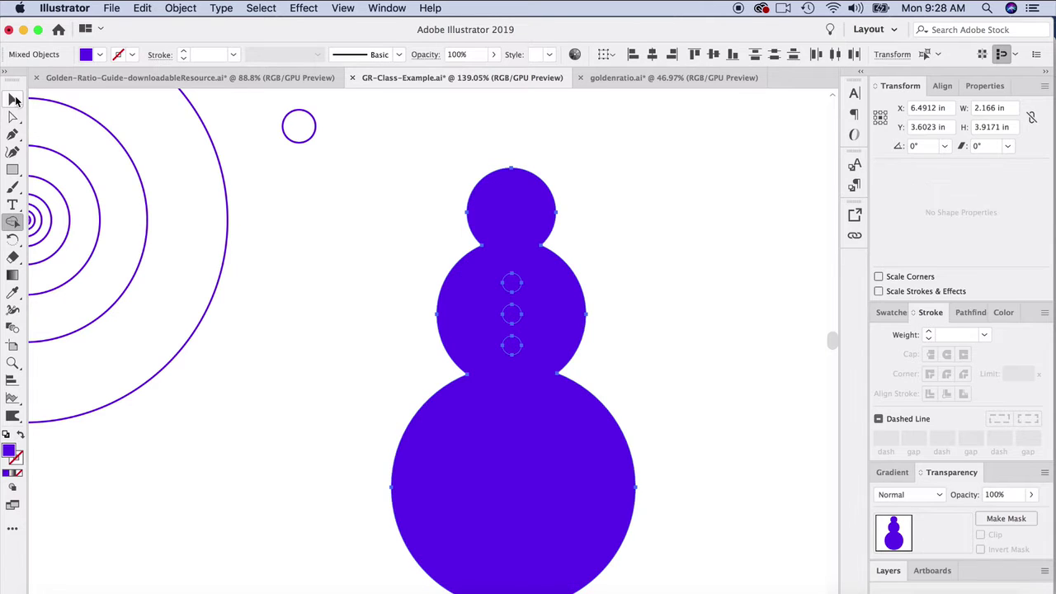
left_click_drag(341, 220, 627, 425)
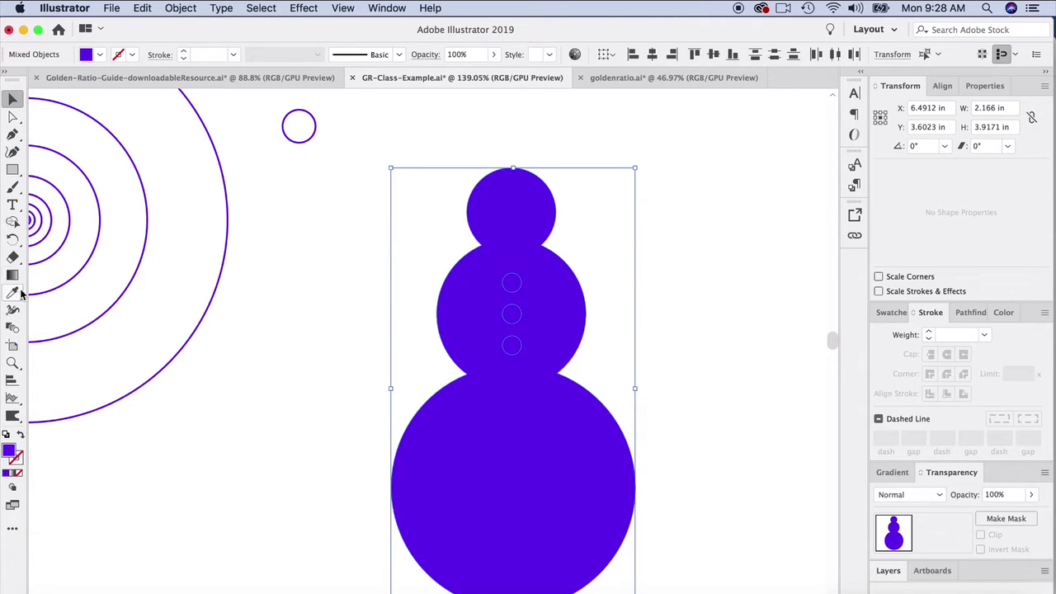
left_click(12, 221)
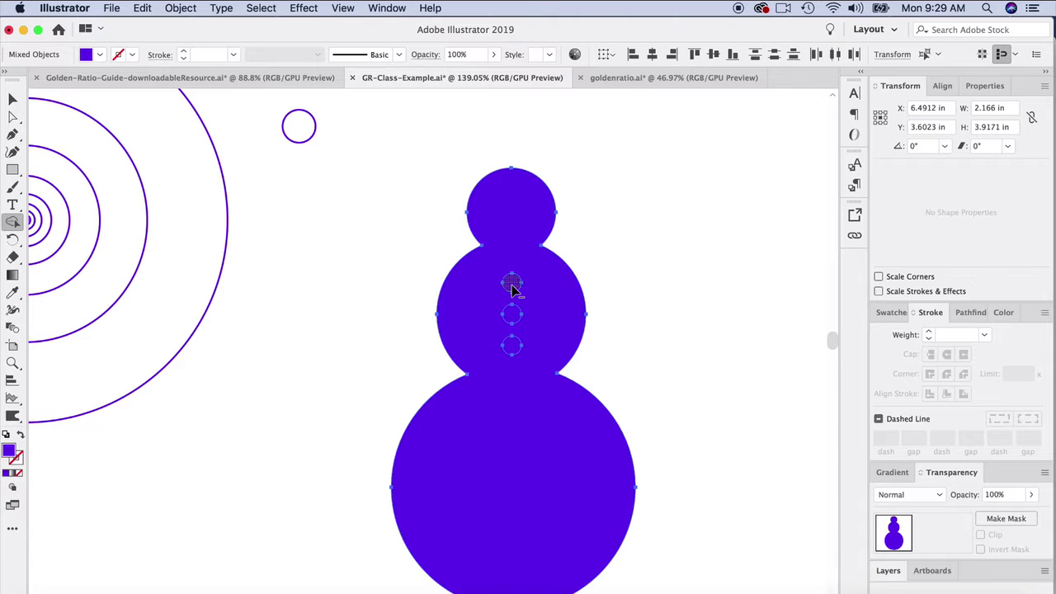
left_click(512, 283, "alt")
left_click(512, 314, "alt")
left_click(512, 345, "alt")
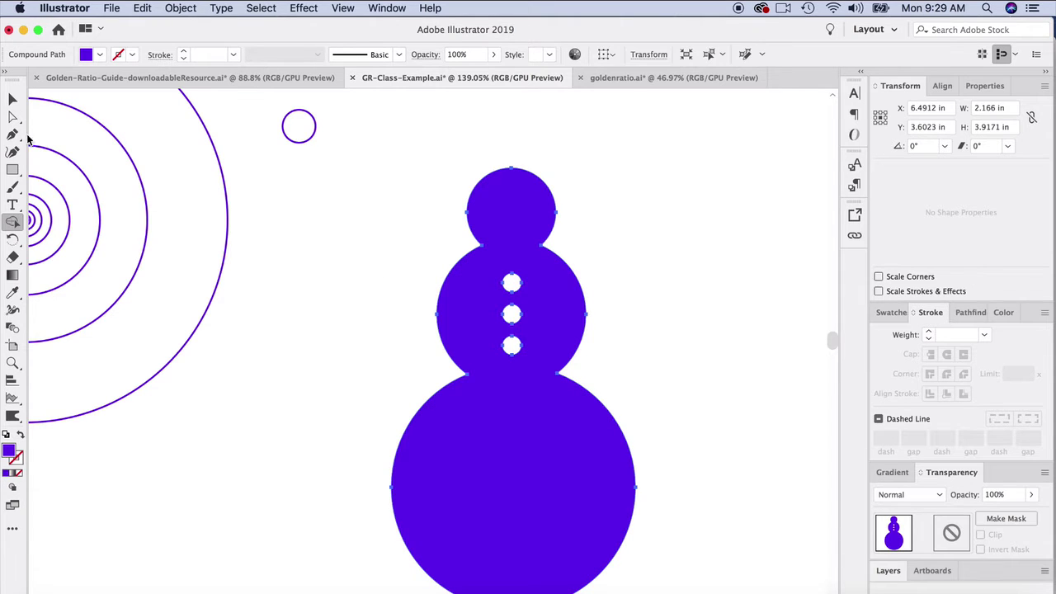
left_click(12, 99)
left_click(743, 314)
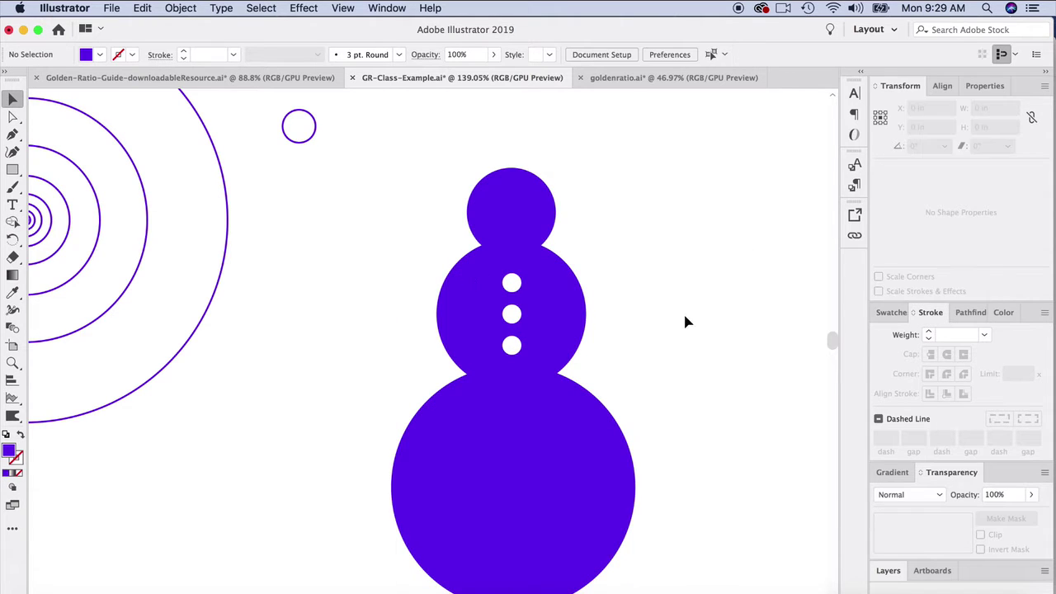
left_click_drag(510, 307, 510, 264)
left_click(602, 330)
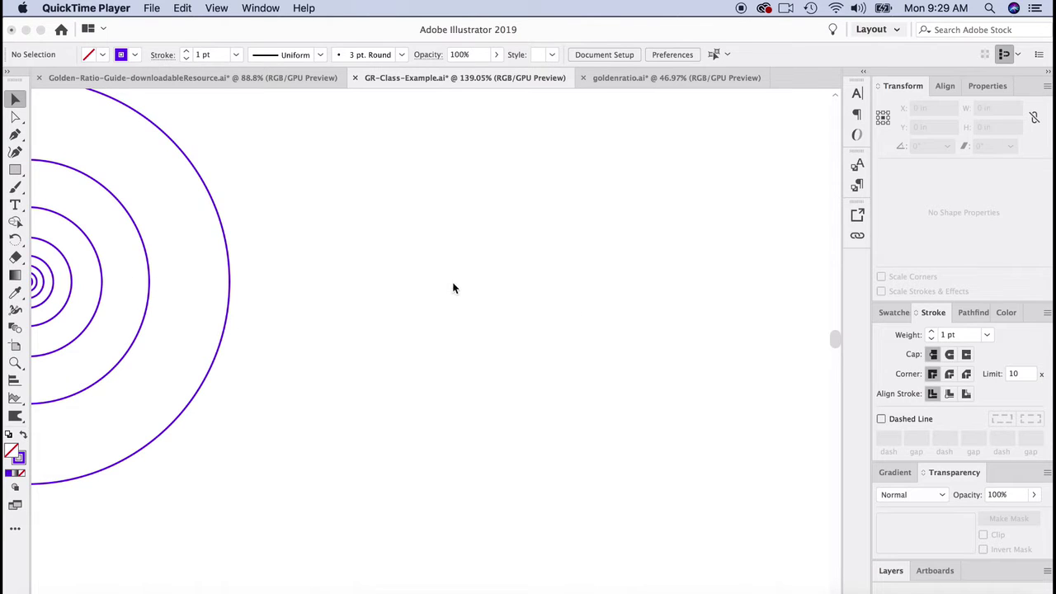
Copy the third- to fifth-largest guide circles to the empty canvas and stack them by decreasing size.
scroll(454, 289, "left", 3)
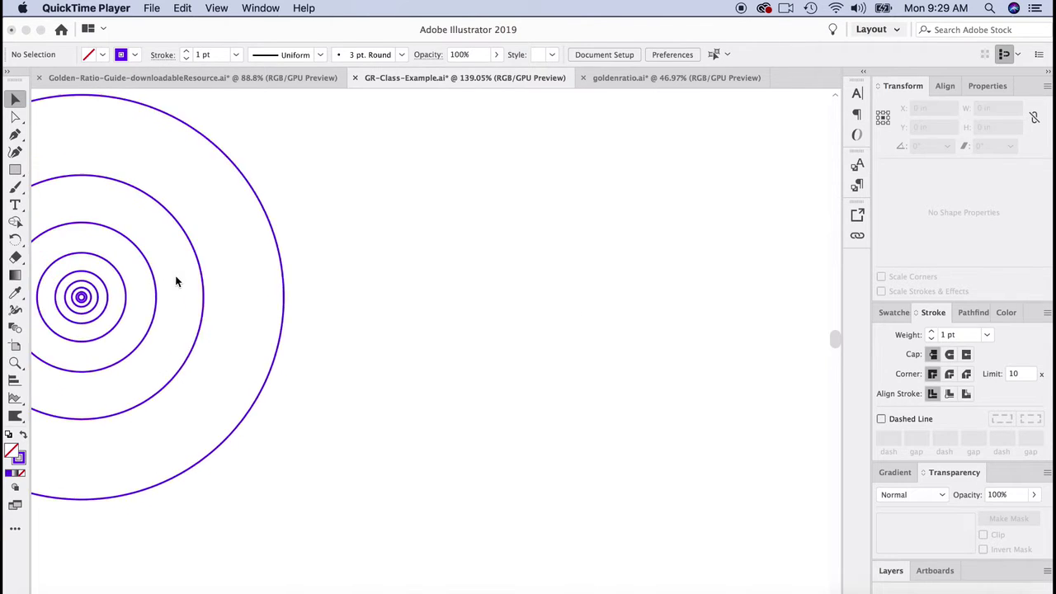
left_click(181, 330)
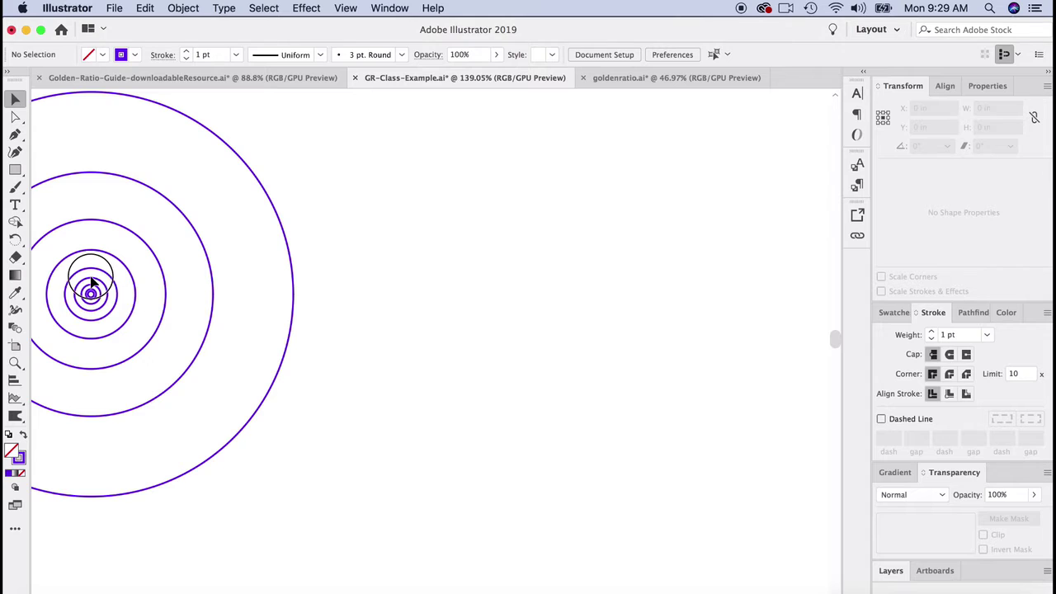
left_click(136, 297)
key("super+v")
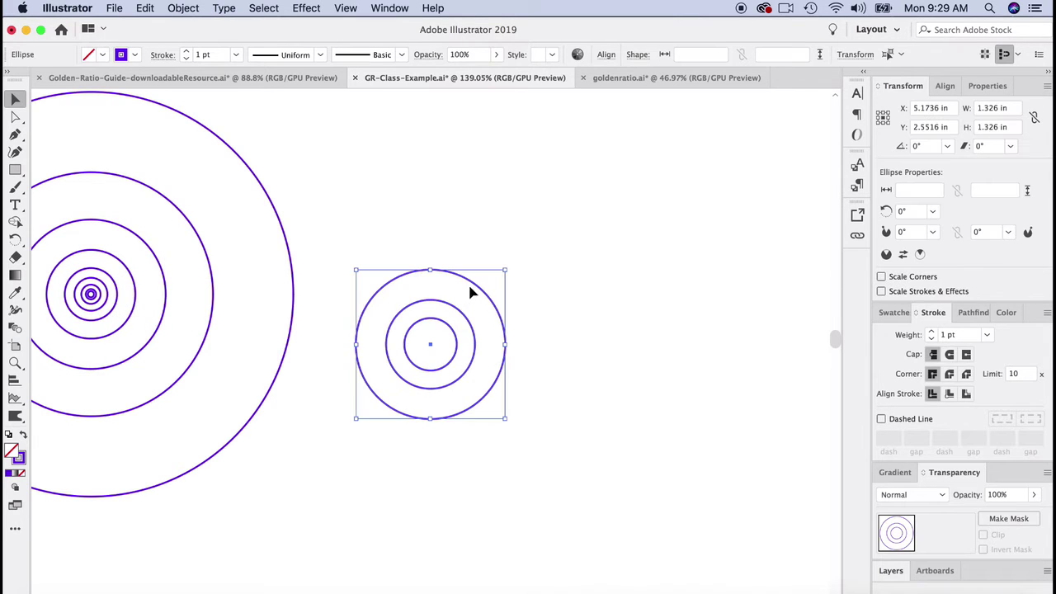
left_click_drag(471, 289, 530, 204)
left_click(561, 290)
left_click_drag(523, 305, 487, 161)
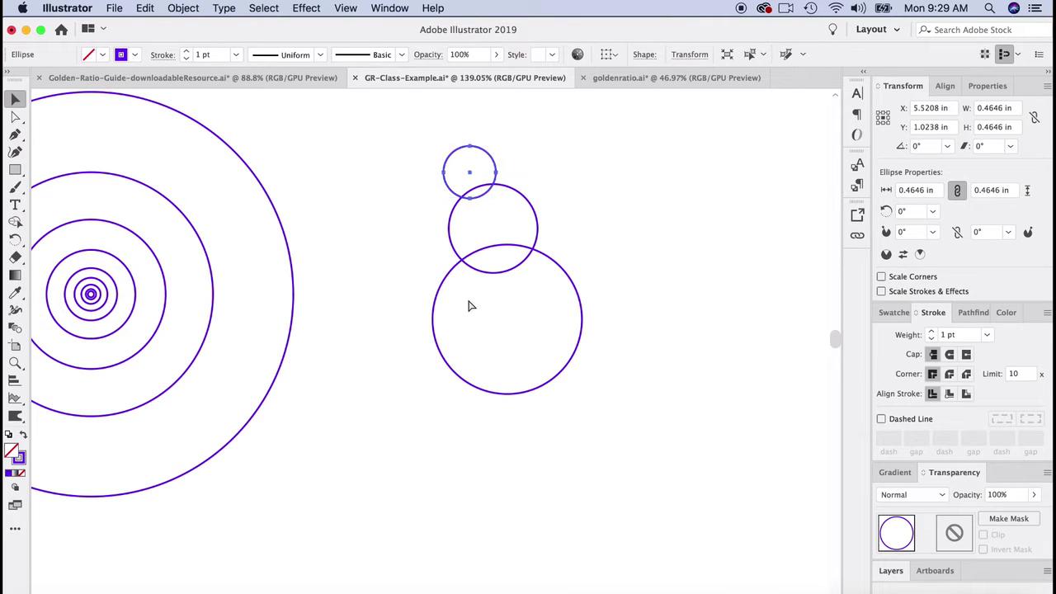
Undo the stacking of the three copied circles and delete them.
key("super+z")
key("super+z")
left_click_drag(430, 203, 583, 349)
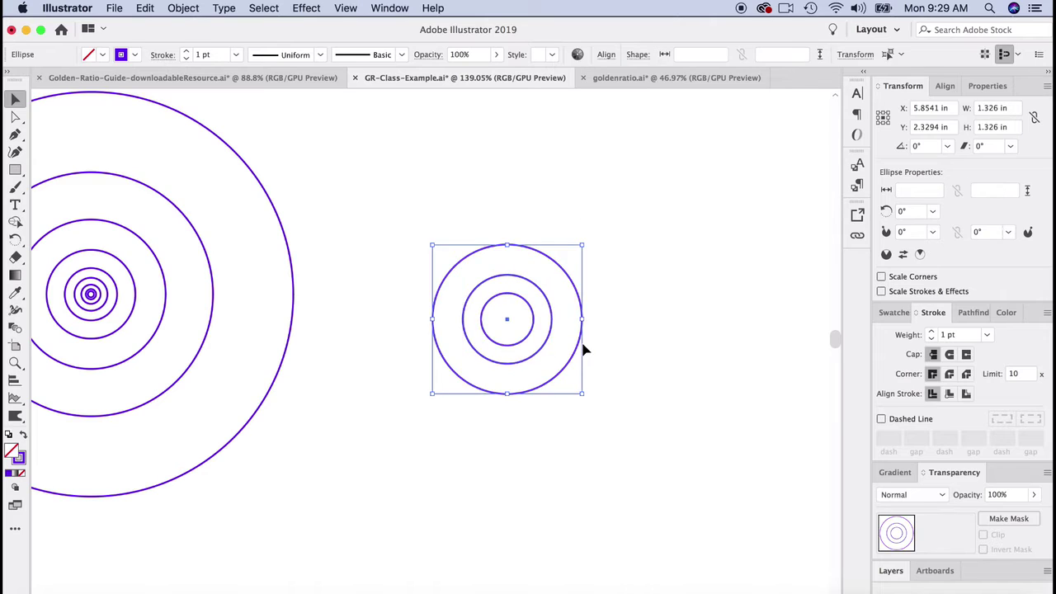
key("Delete")
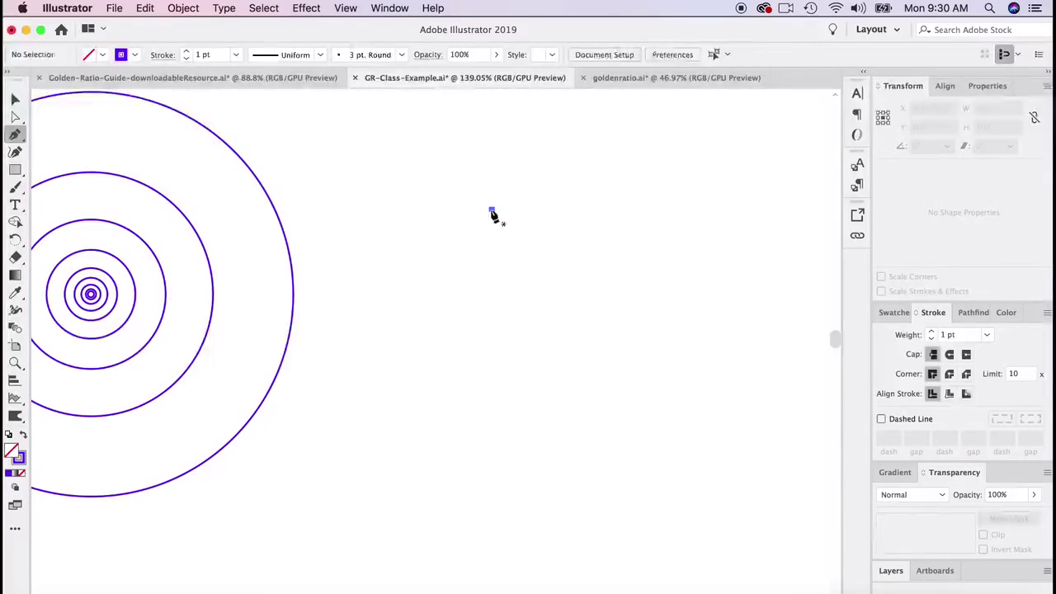
Draw a closed bird outline with the Pen tool, with a pointed beak, rounded head, sloping back, tail and curved belly.
left_click(491, 210)
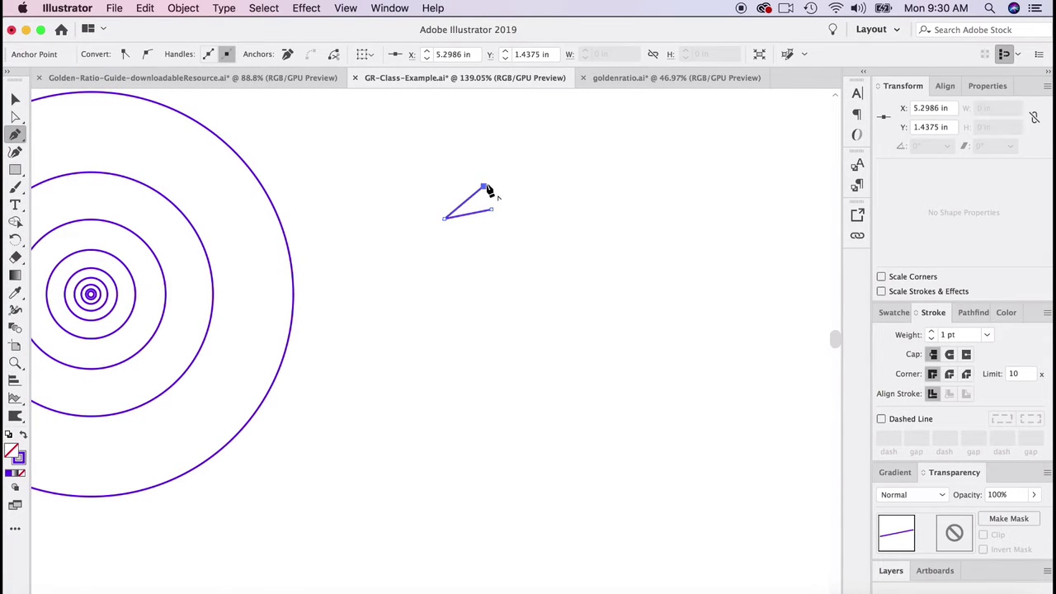
left_click_drag(517, 158, 548, 158)
left_click_drag(583, 220, 597, 270)
left_click_drag(646, 410, 648, 430)
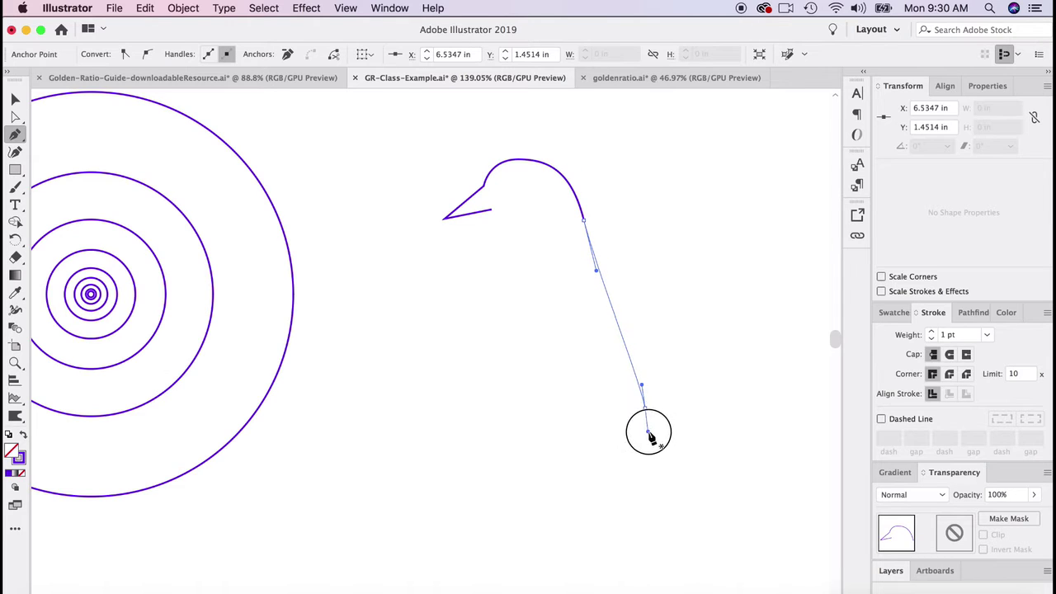
left_click_drag(737, 569, 709, 566)
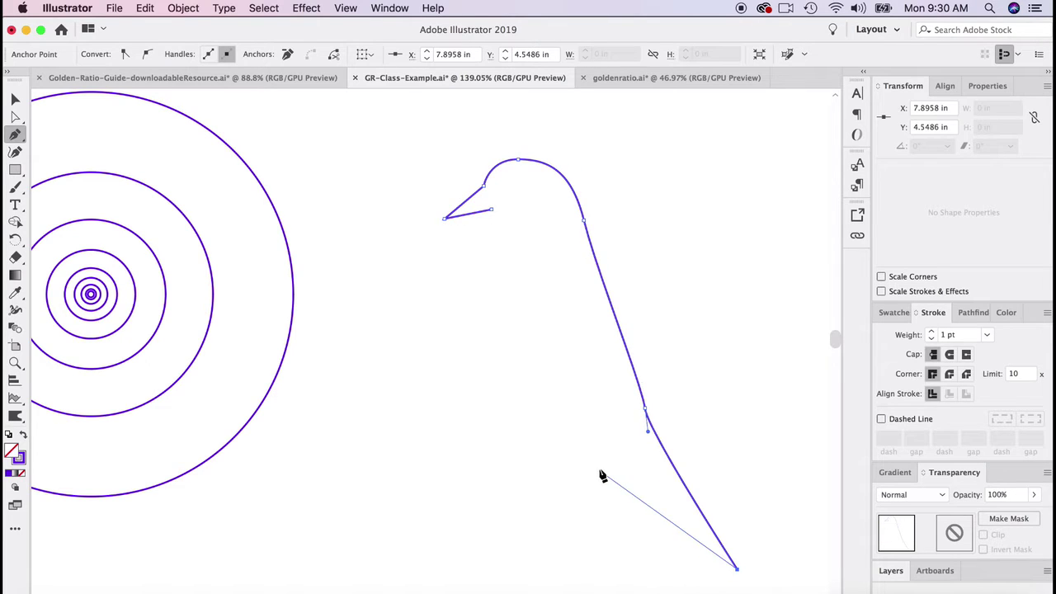
left_click_drag(597, 459, 565, 404)
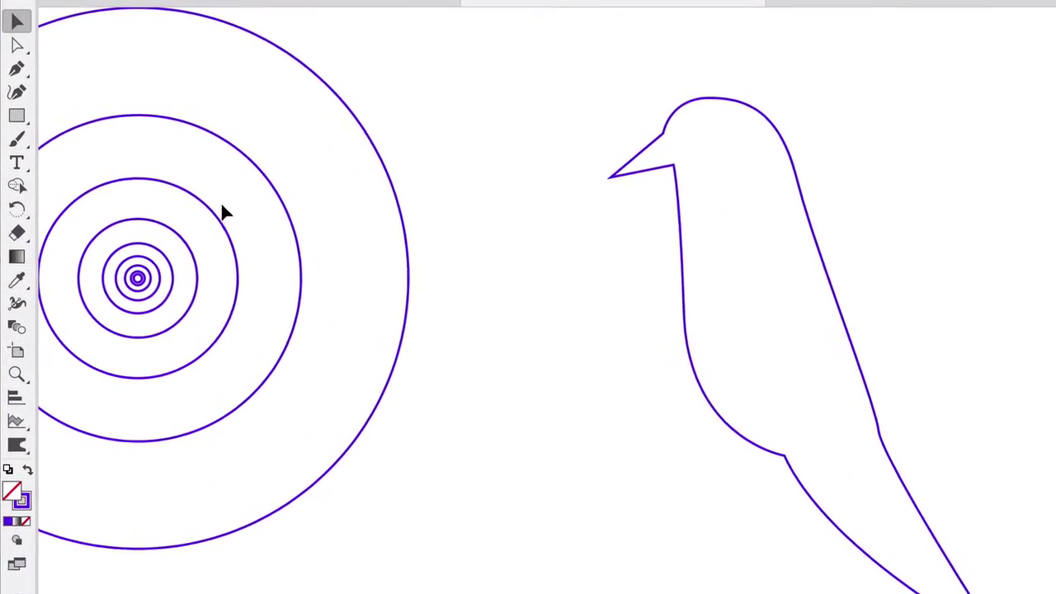
Copy the third-largest guide circle and place the copy between the guide circles and the bird outline.
left_click(173, 252)
left_click(217, 216)
left_click(224, 219)
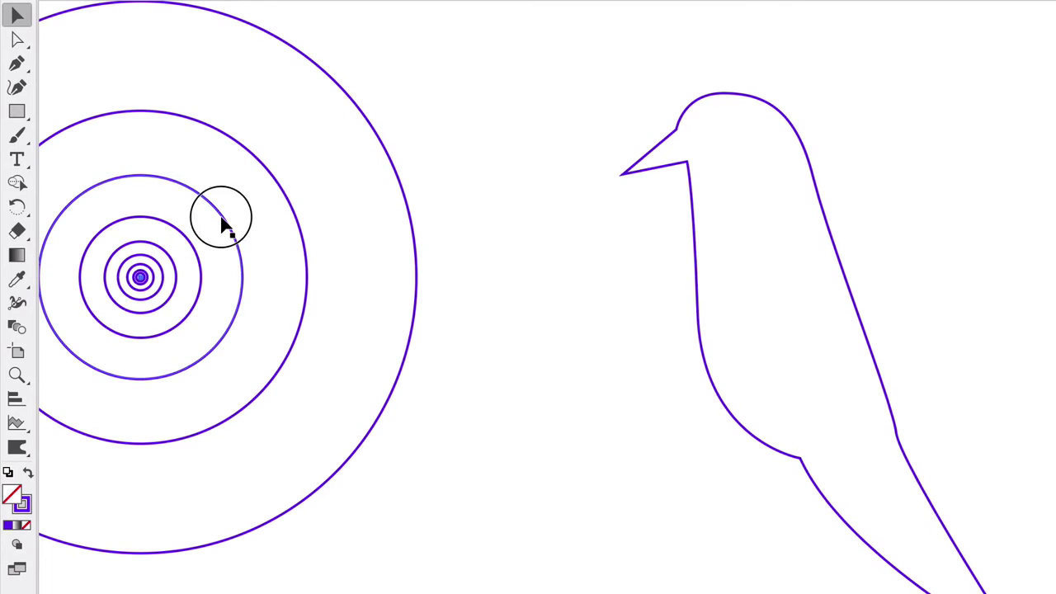
key("ctrl+c")
key("ctrl+v")
left_click_drag(613, 253, 543, 419)
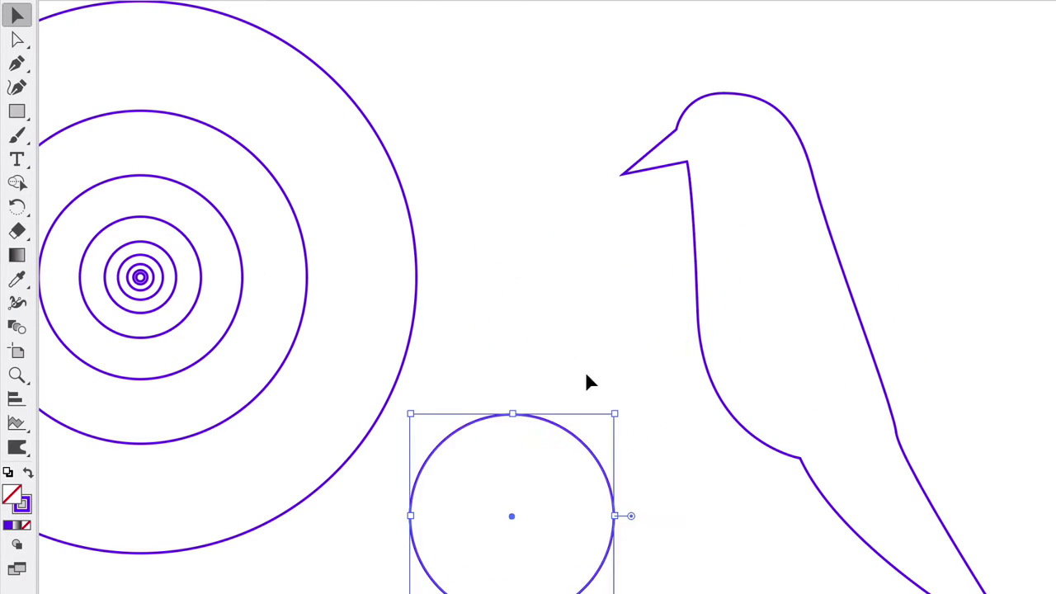
Change the bird outline's stroke color to crimson and deselect it.
left_click(711, 219)
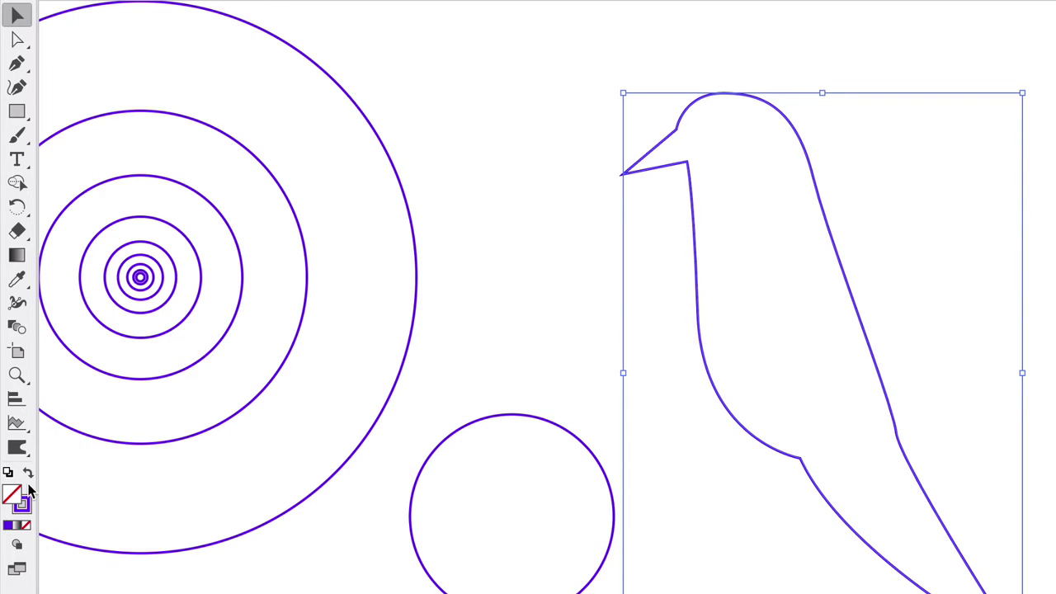
double_click(25, 509)
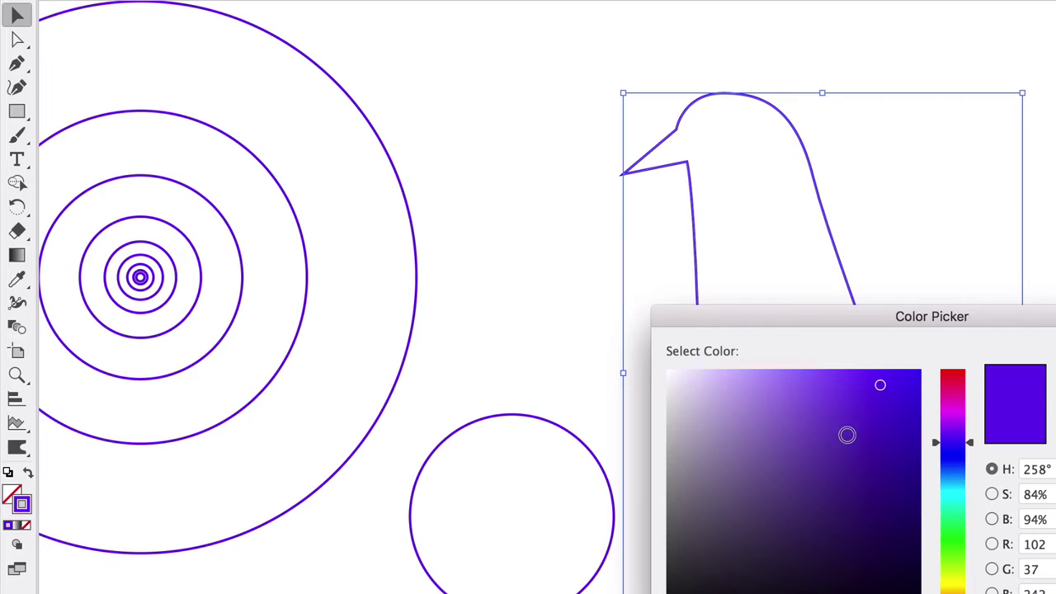
left_click(955, 380)
key("Return")
left_click(510, 147)
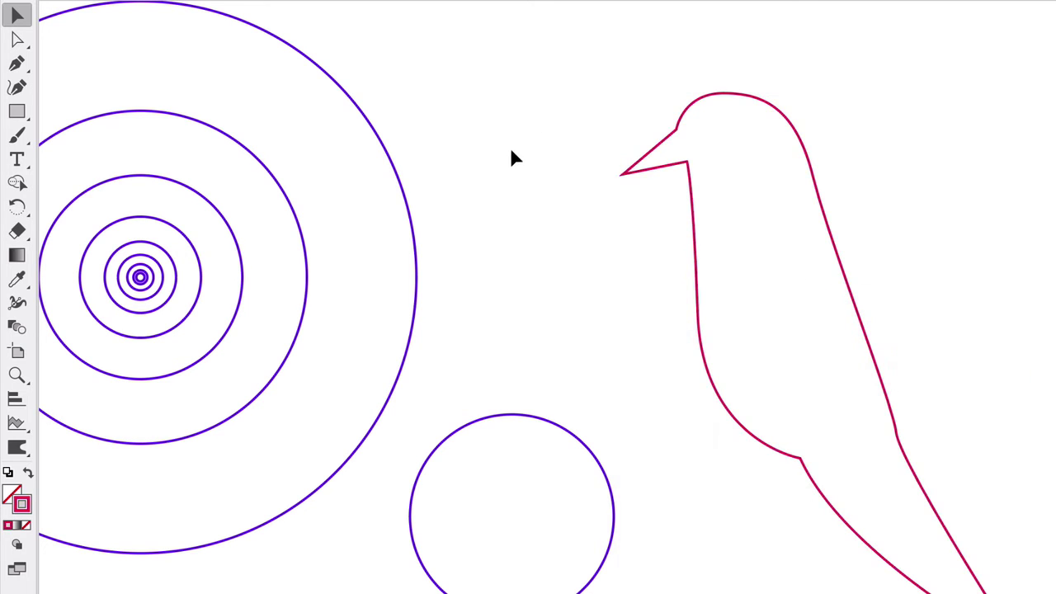
Fit the copied circle to the bird's belly curve and place a copy of the fourth-largest guide circle over its head.
left_click_drag(608, 476, 903, 312)
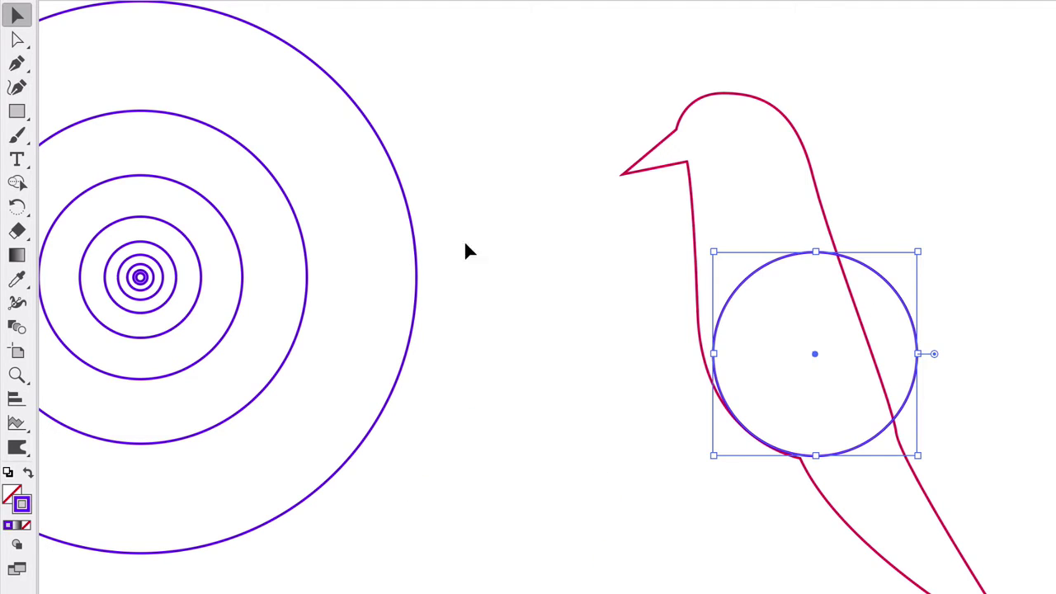
left_click_drag(185, 242, 626, 313)
left_click(541, 279)
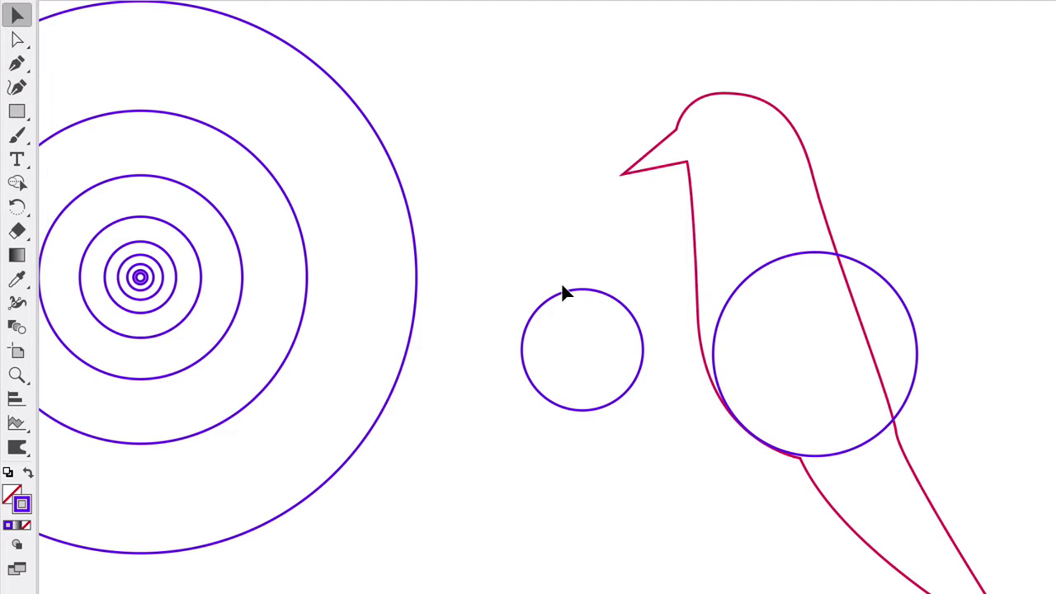
left_click_drag(566, 297, 718, 96)
Check how the head circle fits the outline and place a copy of a small inner guide circle where the beak meets the head.
scroll(783, 99, "up", 3)
scroll(612, 157, "up", 1)
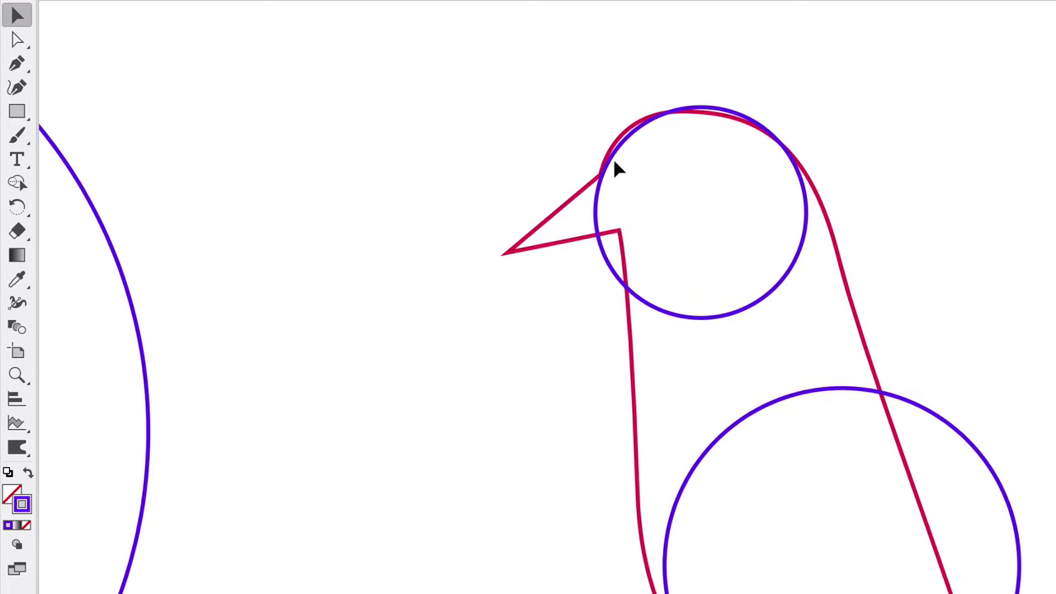
scroll(617, 169, "up", 1)
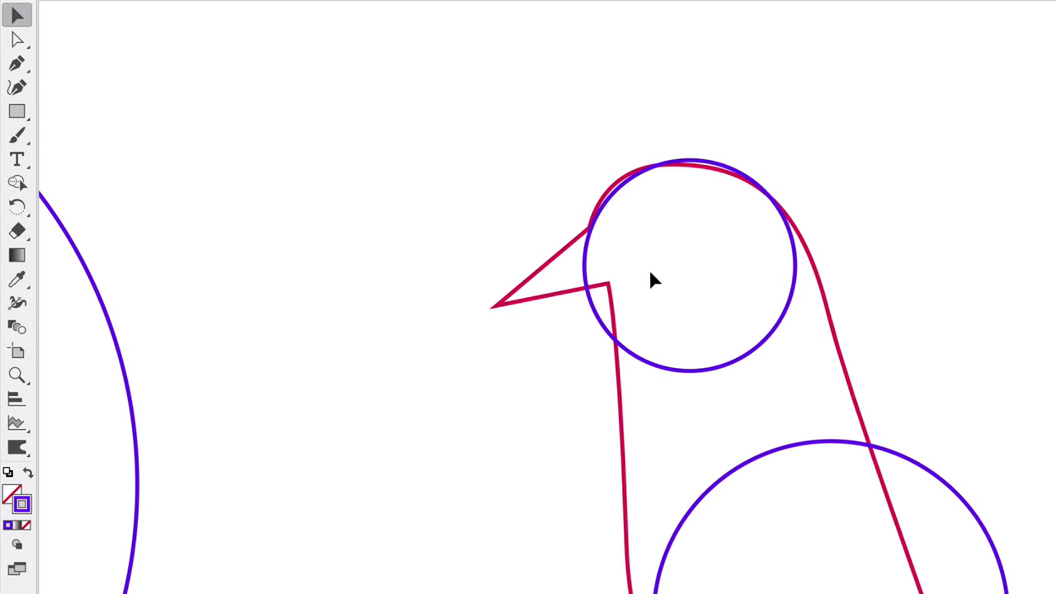
scroll(467, 330, "down", 2)
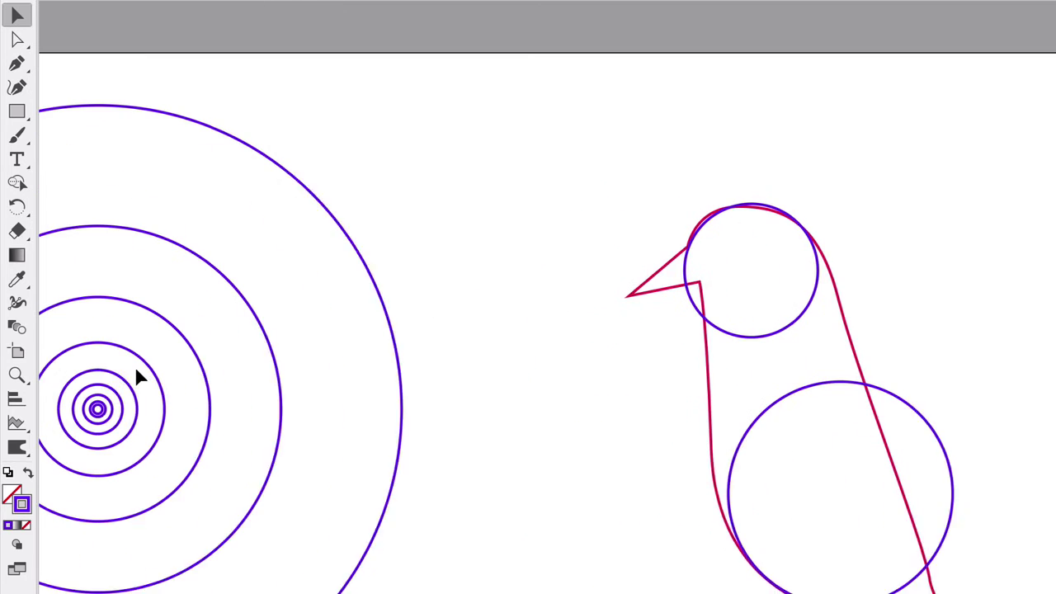
scroll(136, 372, "left", 1)
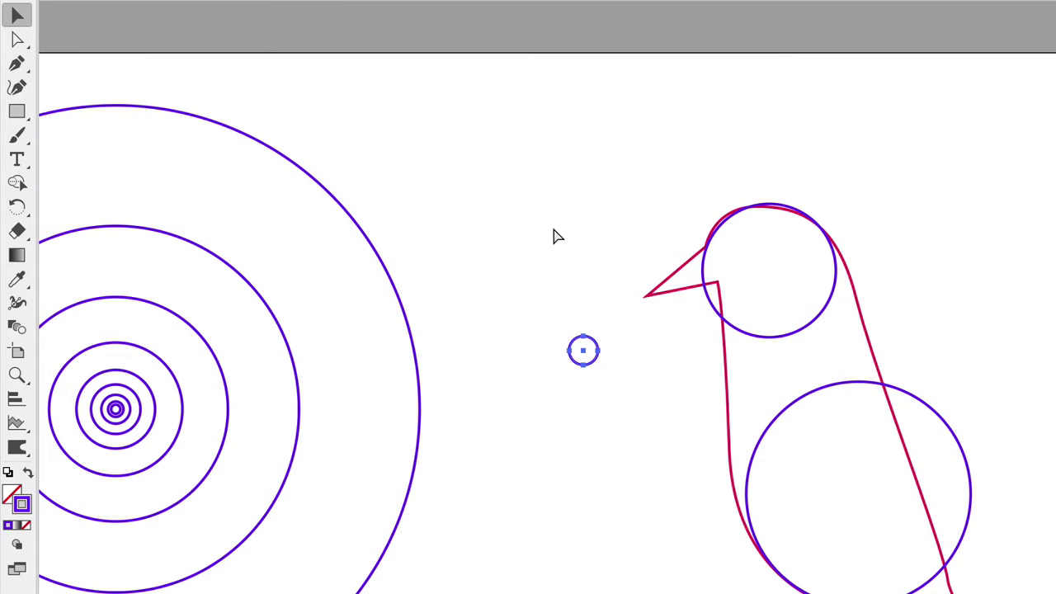
left_click_drag(595, 341, 708, 263)
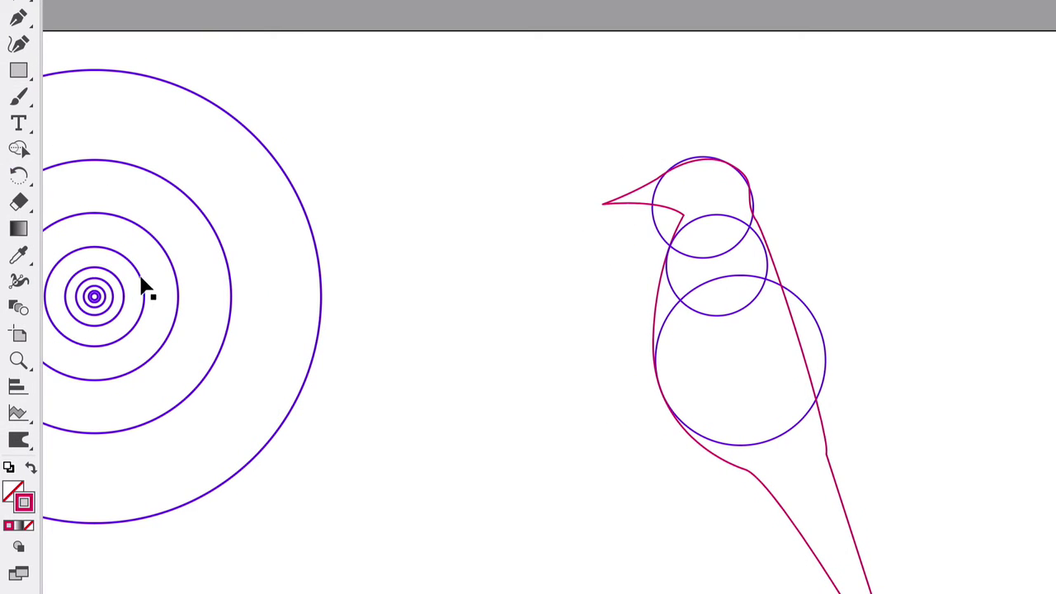
Copy the fourth-largest guide circle and fit the copy inside the redrawn bird's lower body at the base of the tail.
left_click(142, 283)
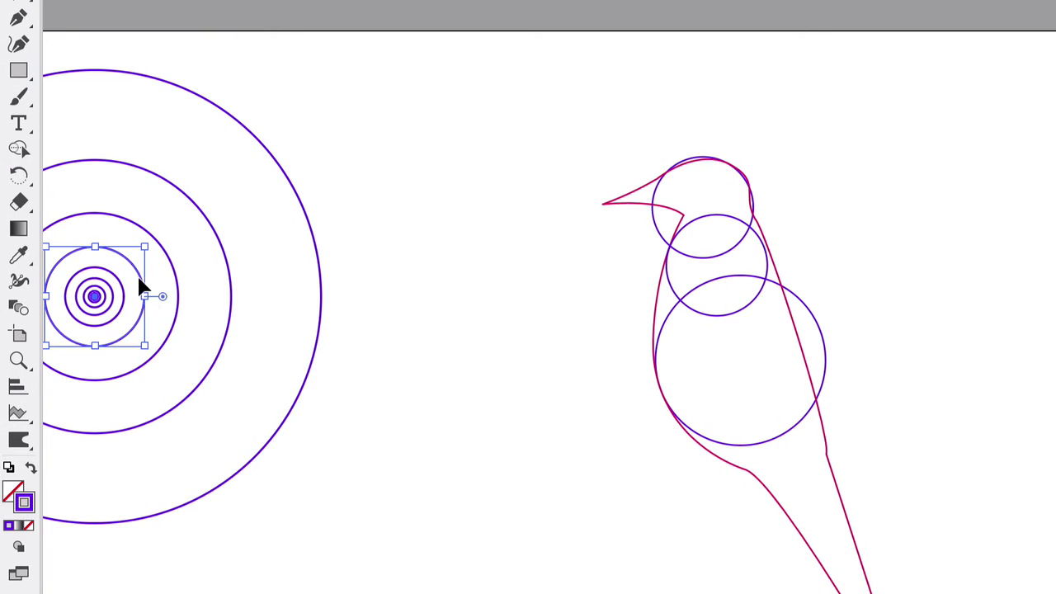
left_click_drag(139, 285, 685, 323)
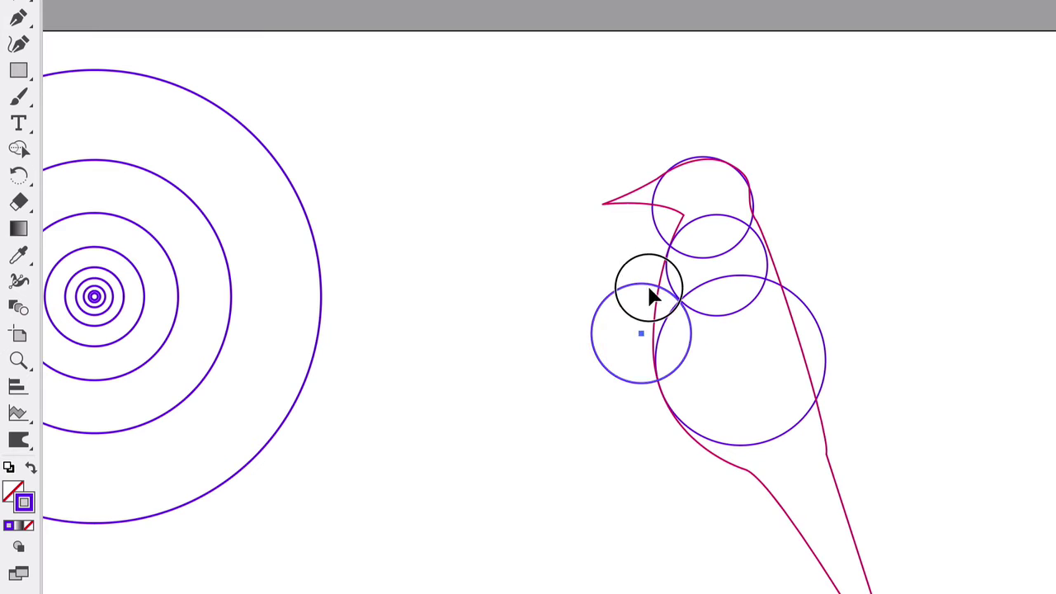
left_click_drag(650, 293, 778, 380)
left_click(957, 382)
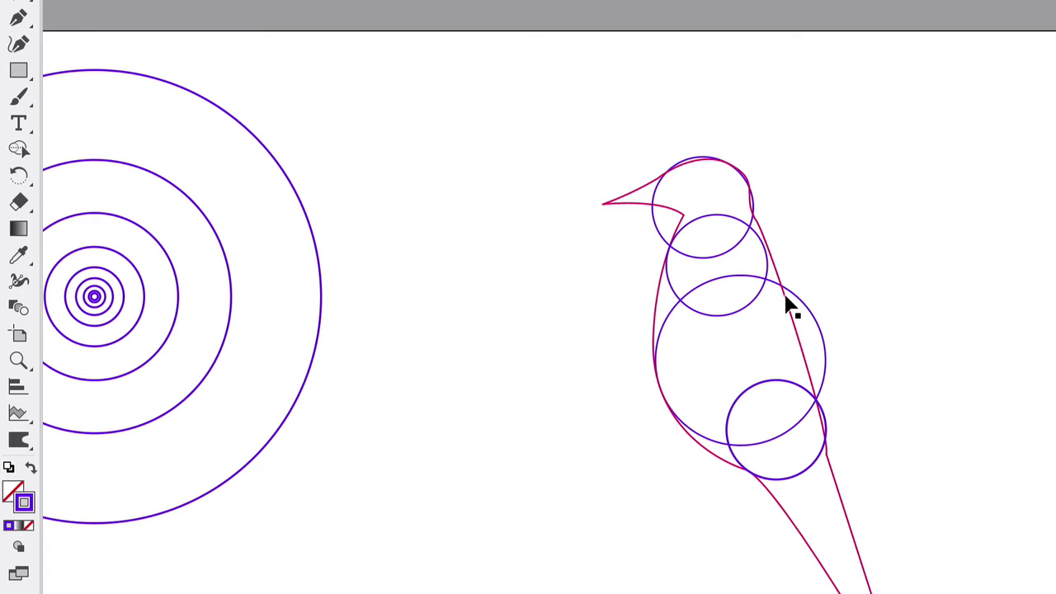
Reshape the crown and back of the bird's head with the Curvature tool so the outline follows the head circle.
scroll(790, 305, "up", 1)
scroll(678, 274, "up", 5)
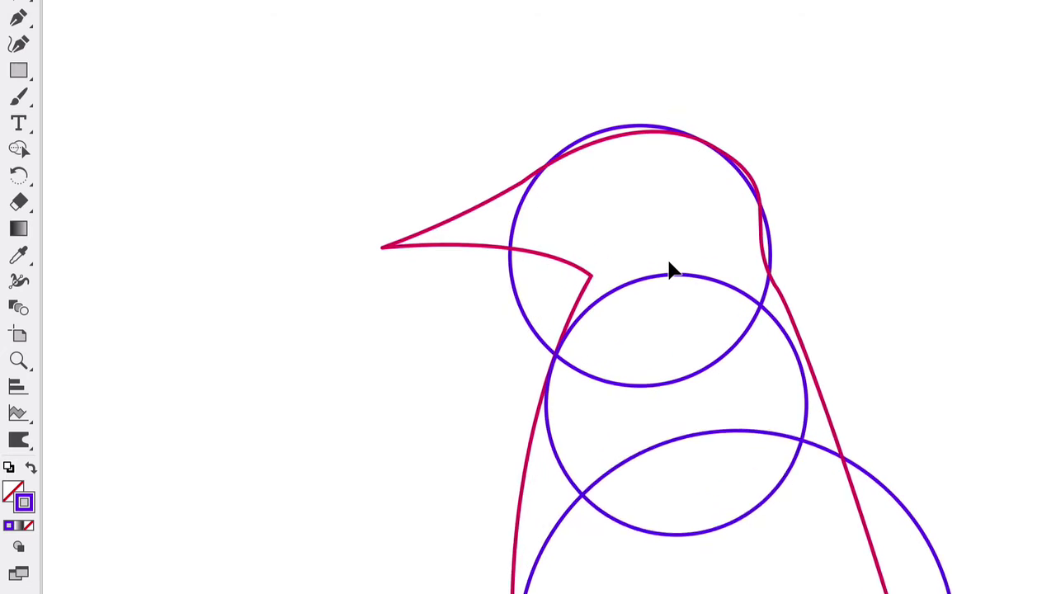
scroll(668, 264, "up", 1)
scroll(648, 248, "up", 3)
left_click(657, 238)
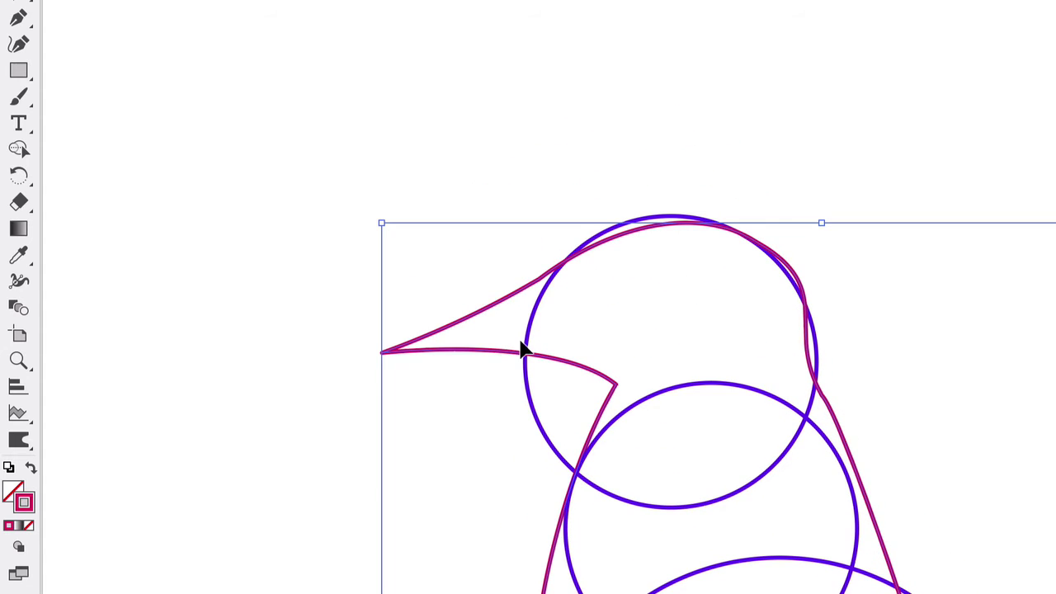
left_click(18, 43)
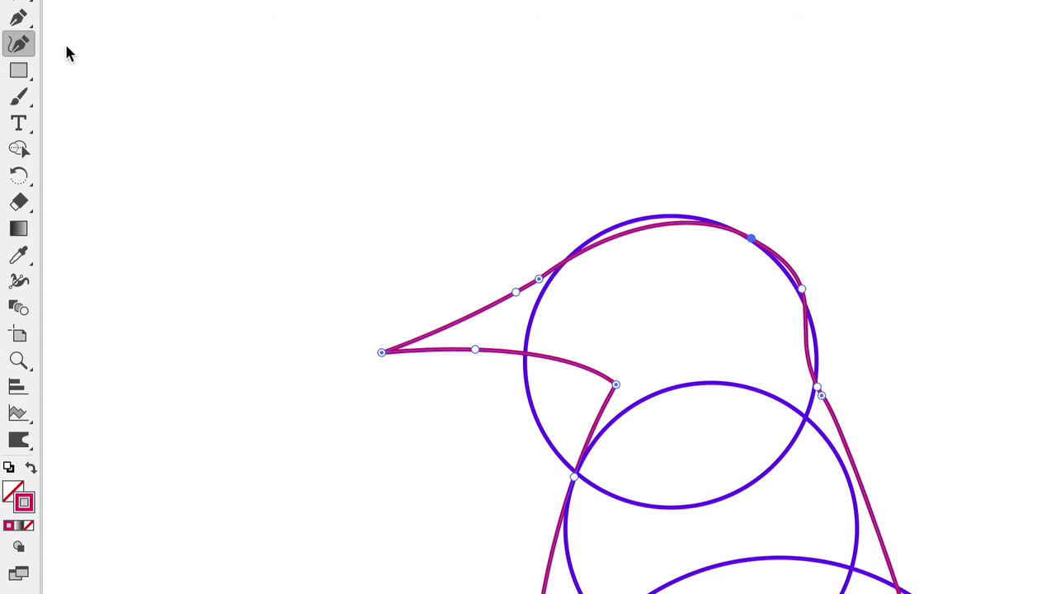
left_click_drag(649, 225, 641, 218)
left_click_drag(801, 291, 797, 294)
left_click_drag(810, 347, 817, 341)
key("Delete")
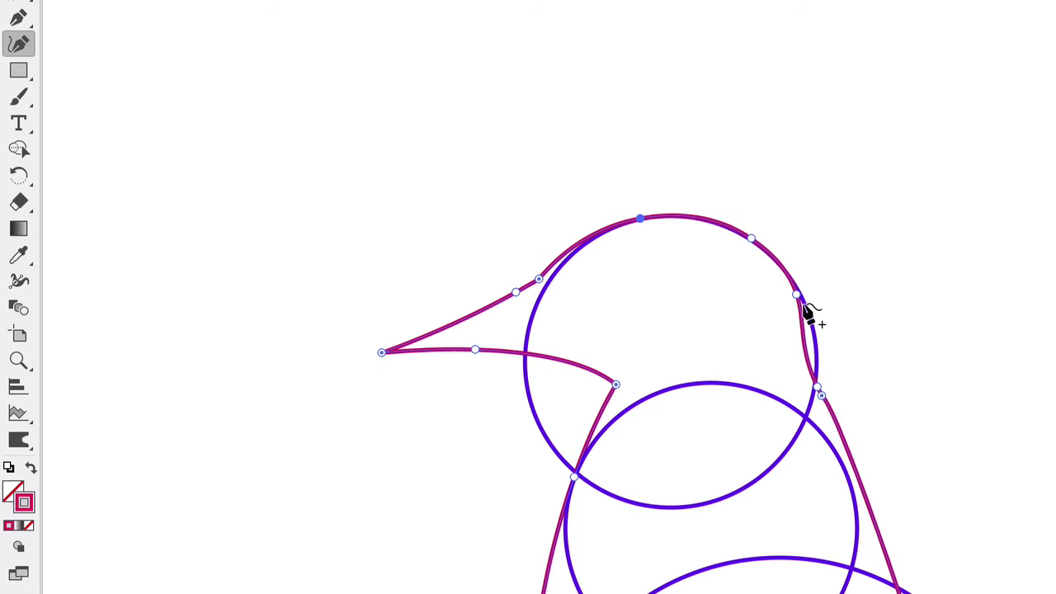
left_click(797, 294)
Move the corner where the upper beak meets the head onto the head circle and bend the upper beak edge into an arch.
left_click(548, 281)
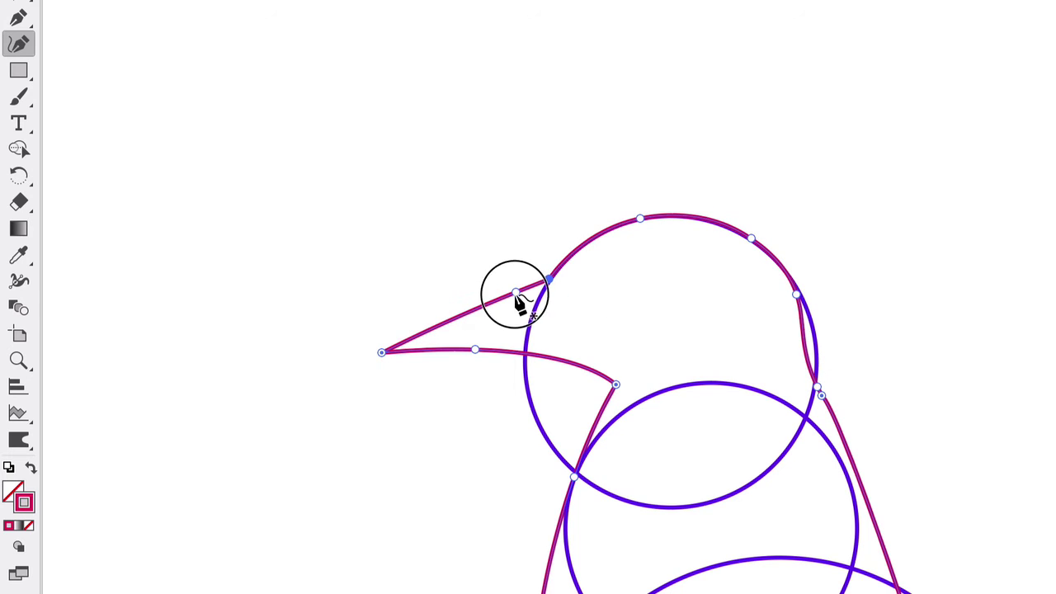
left_click_drag(515, 293, 473, 295)
left_click(478, 294)
left_click(18, 5)
left_click(250, 244)
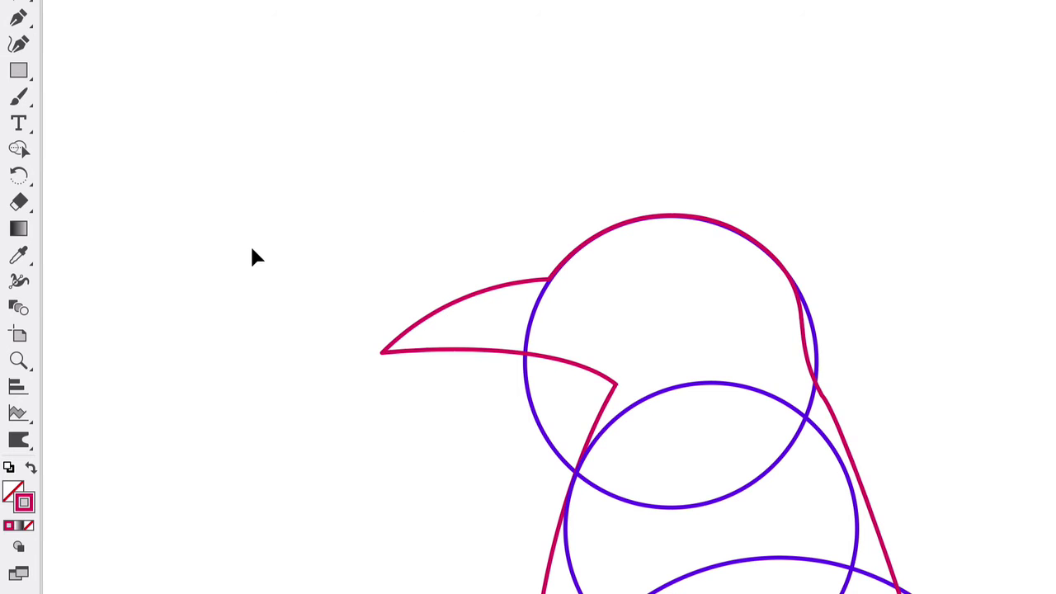
Copy the largest guide circle and fit the copy along the lower edge of the bird's beak.
scroll(249, 245, "down", 3)
scroll(246, 245, "left", 2)
scroll(247, 240, "left", 3)
scroll(250, 232, "down", 2)
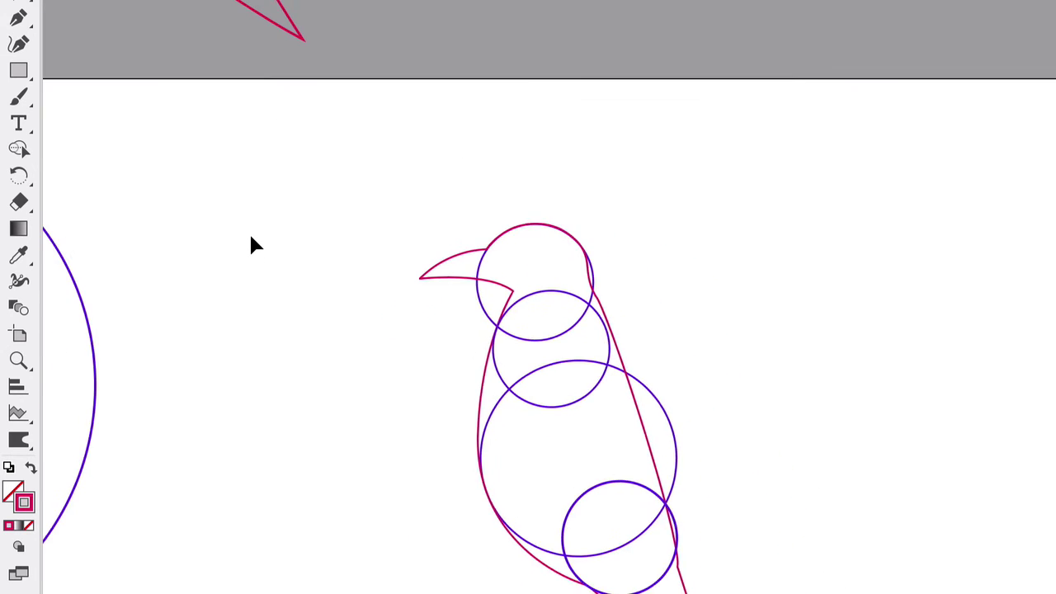
scroll(249, 239, "left", 6)
left_click(334, 219)
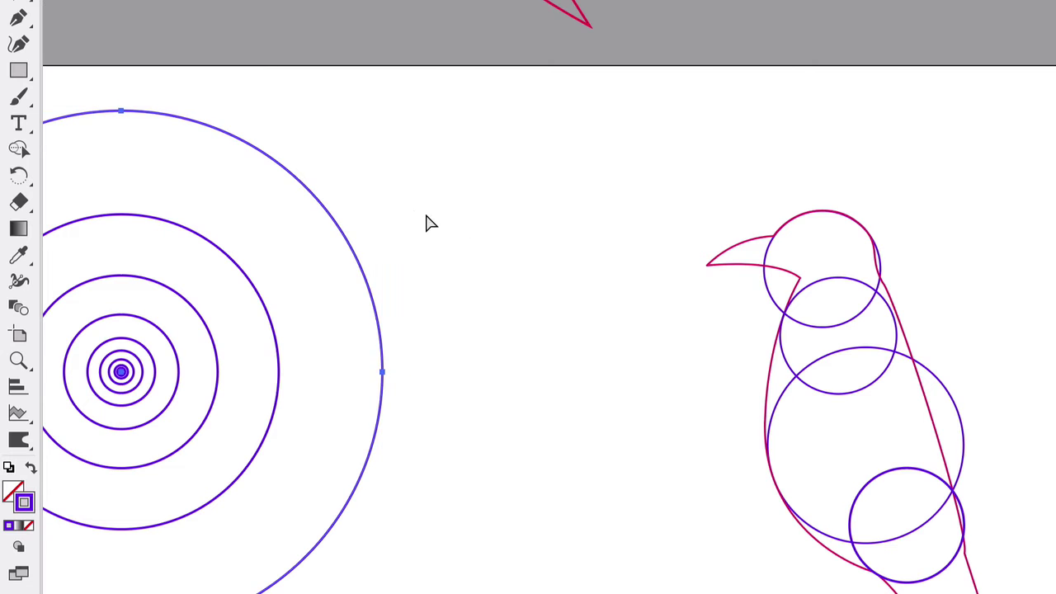
key("ctrl+c")
key("ctrl+v")
left_click_drag(814, 139, 898, 335)
left_click(954, 248)
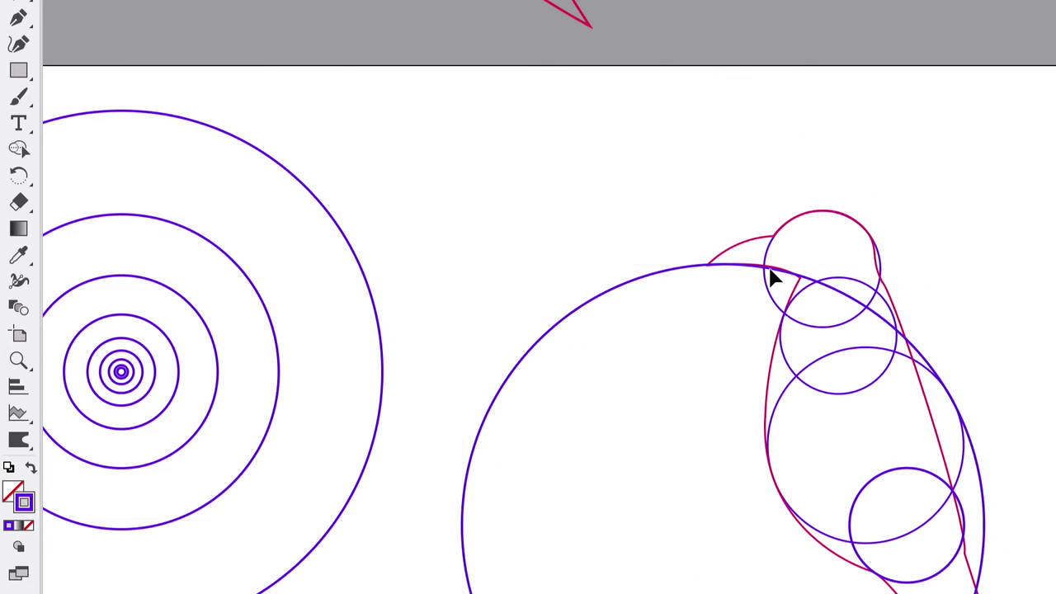
Extend the tip of the bird's beak outward onto the large circle and deselect the outline.
scroll(774, 281, "up", 3)
scroll(778, 284, "up", 1)
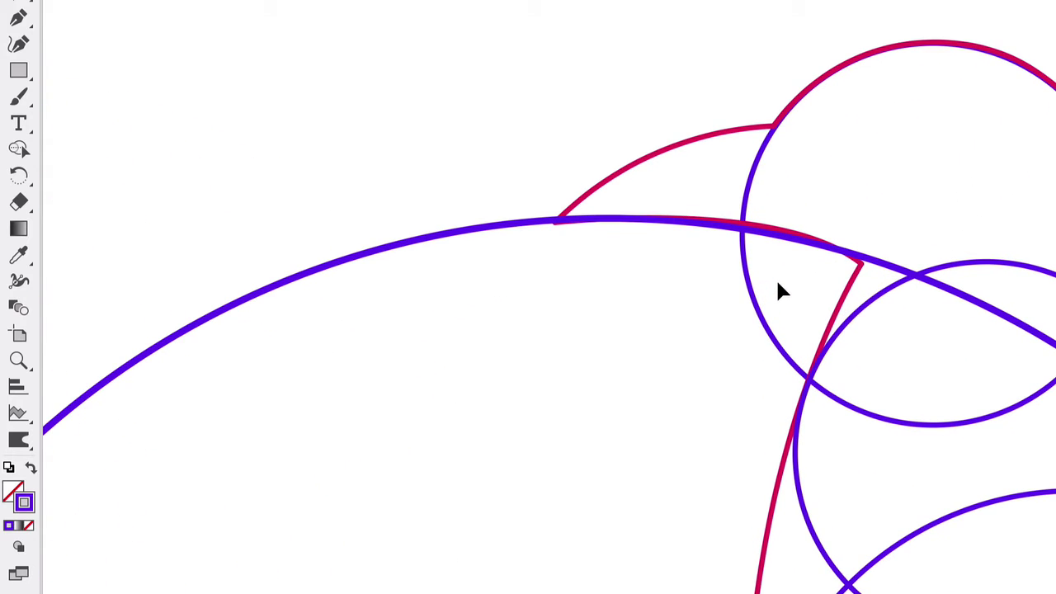
left_click(611, 183)
left_click(23, 5)
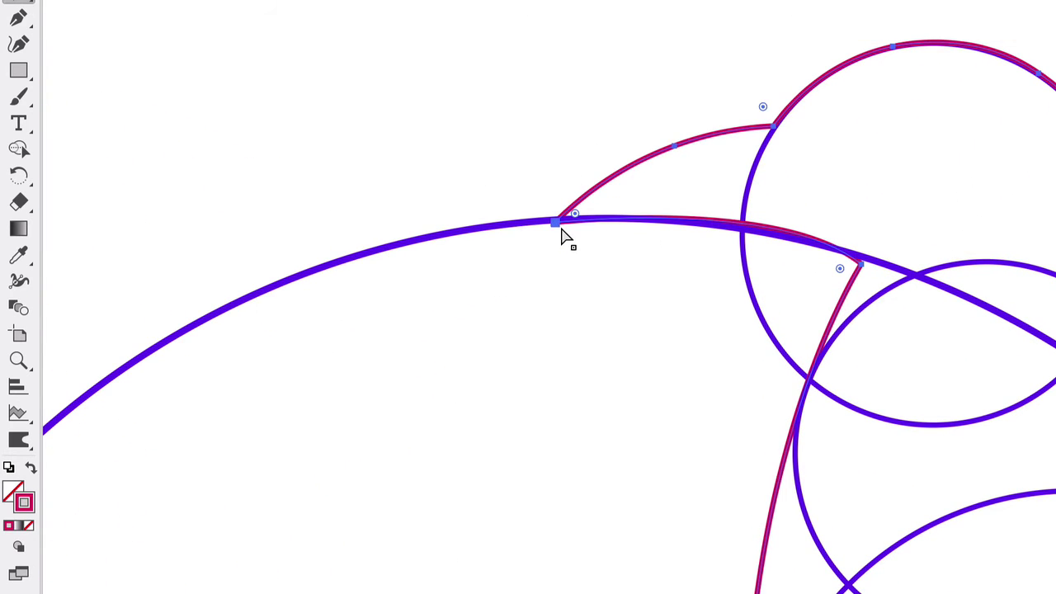
left_click_drag(557, 222, 538, 225)
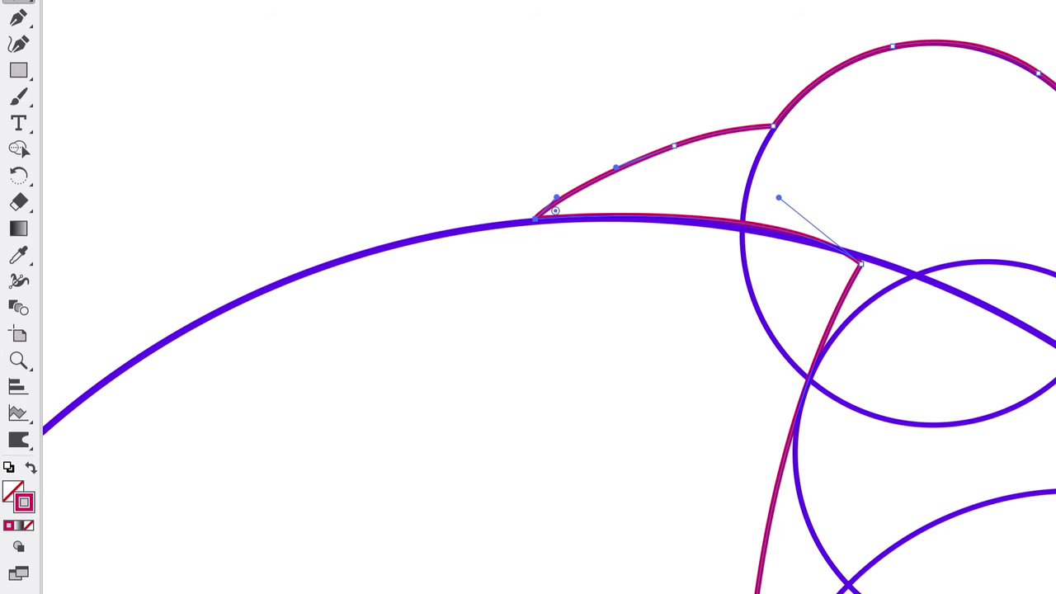
left_click(451, 134)
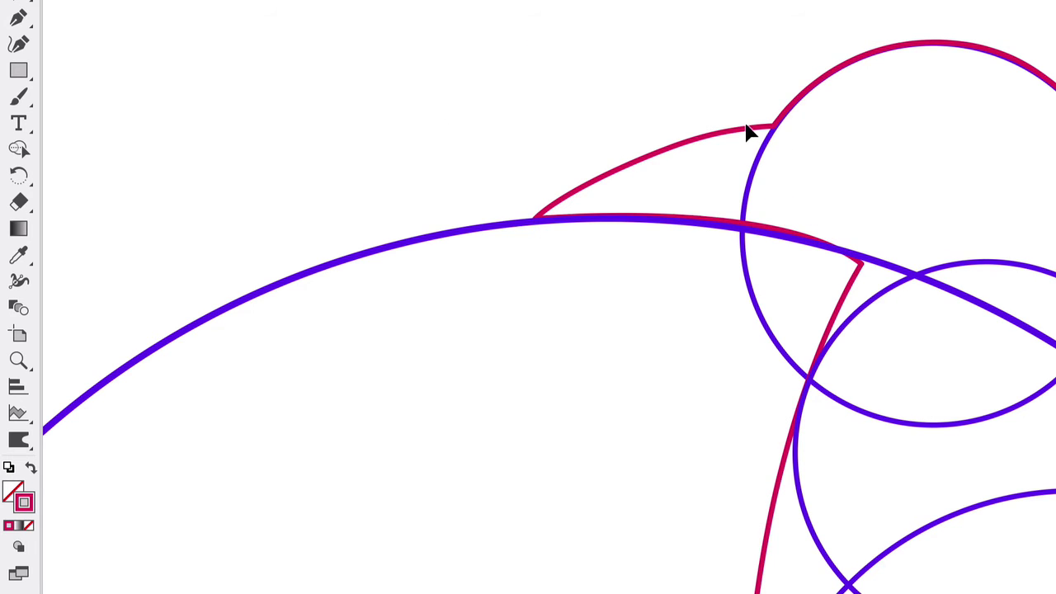
Copy the third-largest guide circle and fit the copy along the upper edge of the bird's beak.
scroll(536, 223, "down", 6)
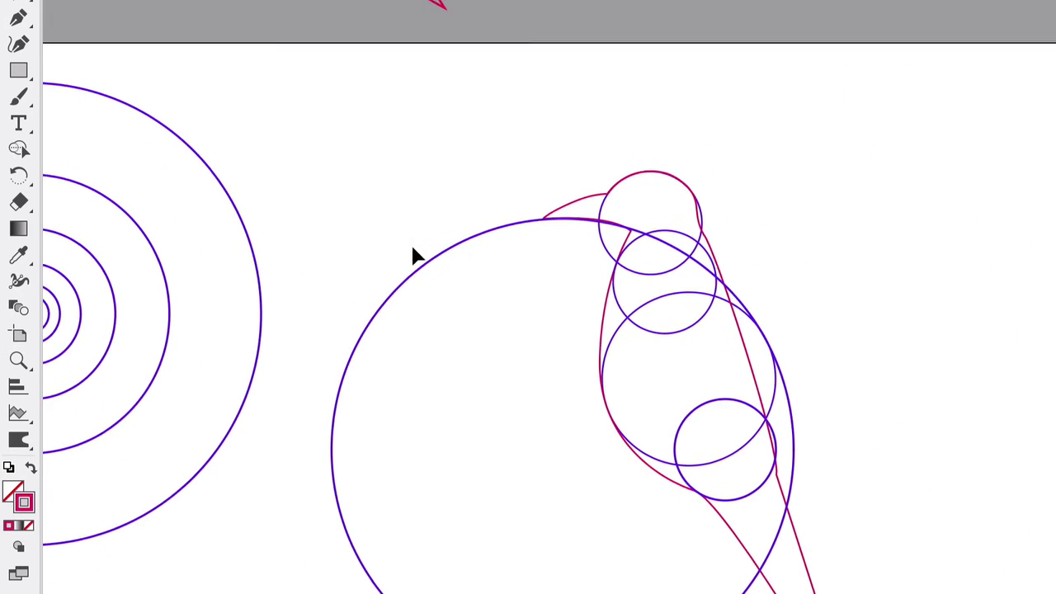
scroll(247, 240, "left", 3)
left_click(179, 263)
key("ctrl+c")
key("ctrl+v")
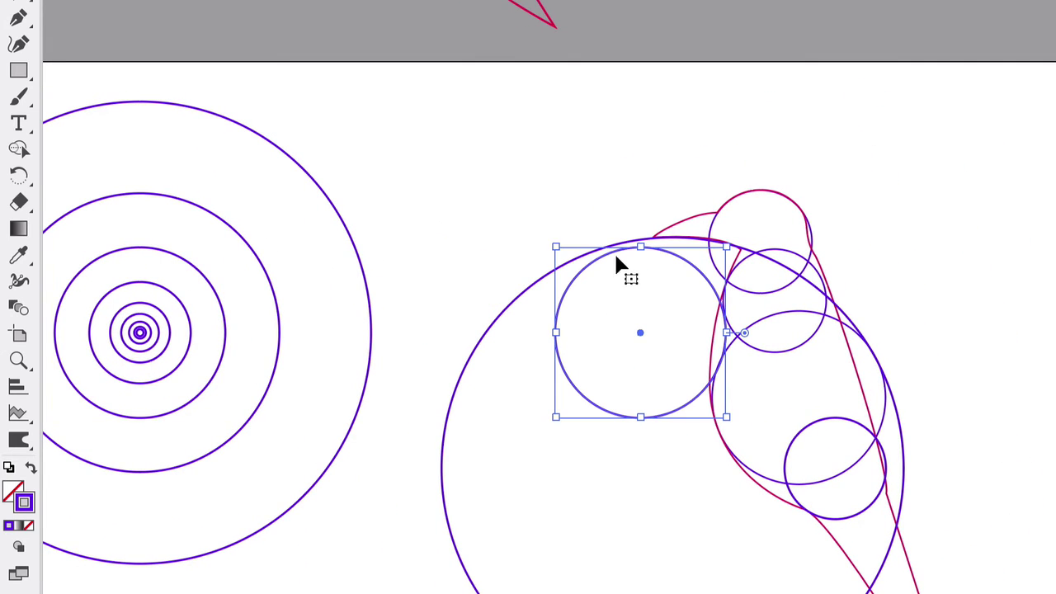
left_click_drag(683, 260, 759, 235)
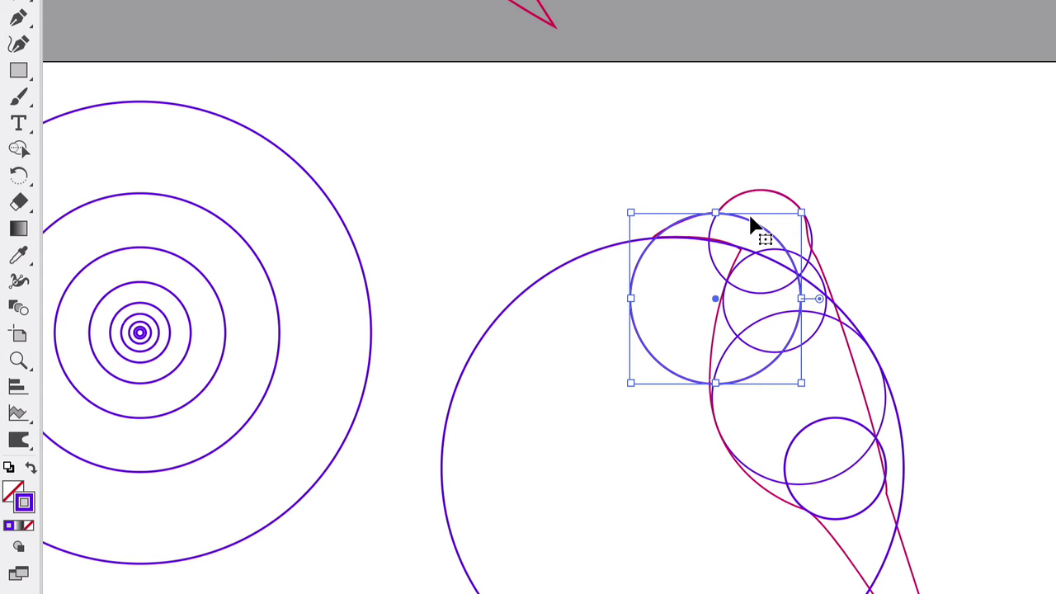
left_click(650, 163)
Move the beak tip's anchor point to the intersection of the two beak circles.
scroll(677, 212, "up", 6)
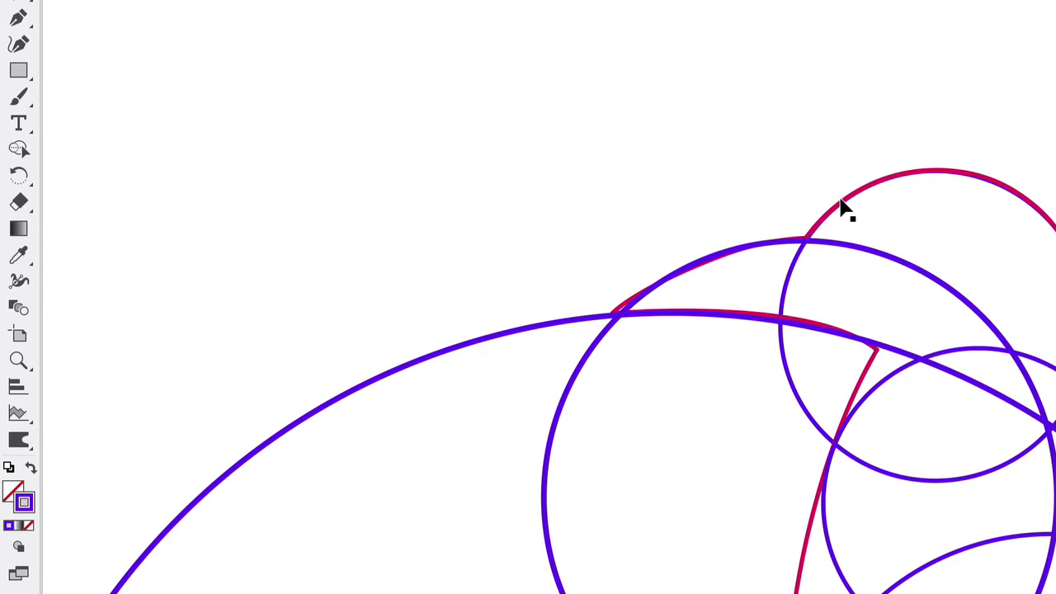
left_click(840, 201)
left_click(7, 8)
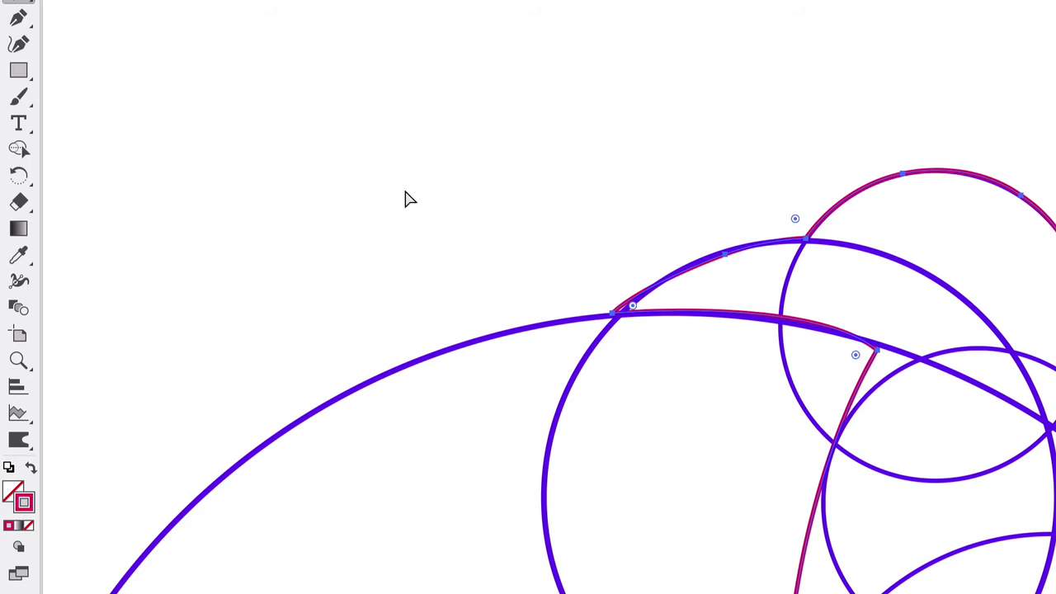
left_click(618, 313)
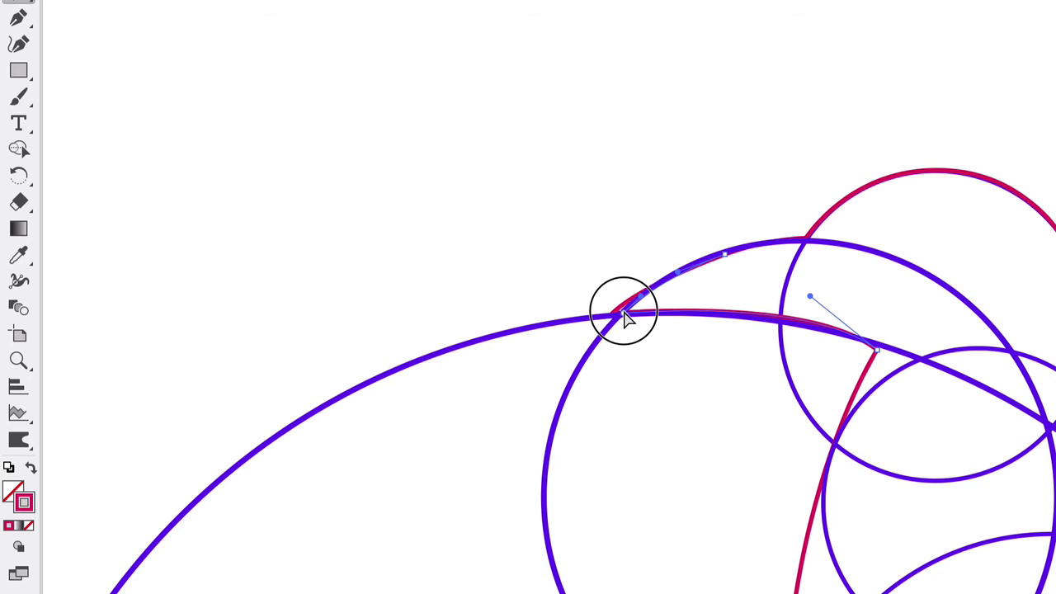
key("v")
left_click(472, 63)
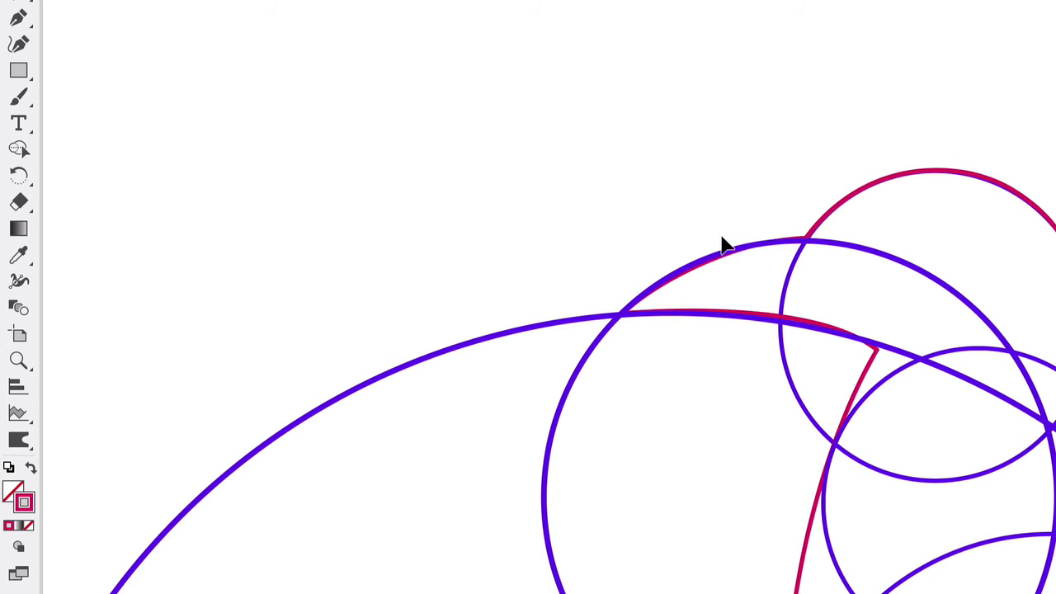
Adjust the lower beak edge and its inner corner with the Curvature tool to follow the large circle.
left_click(745, 317)
left_click(13, 47)
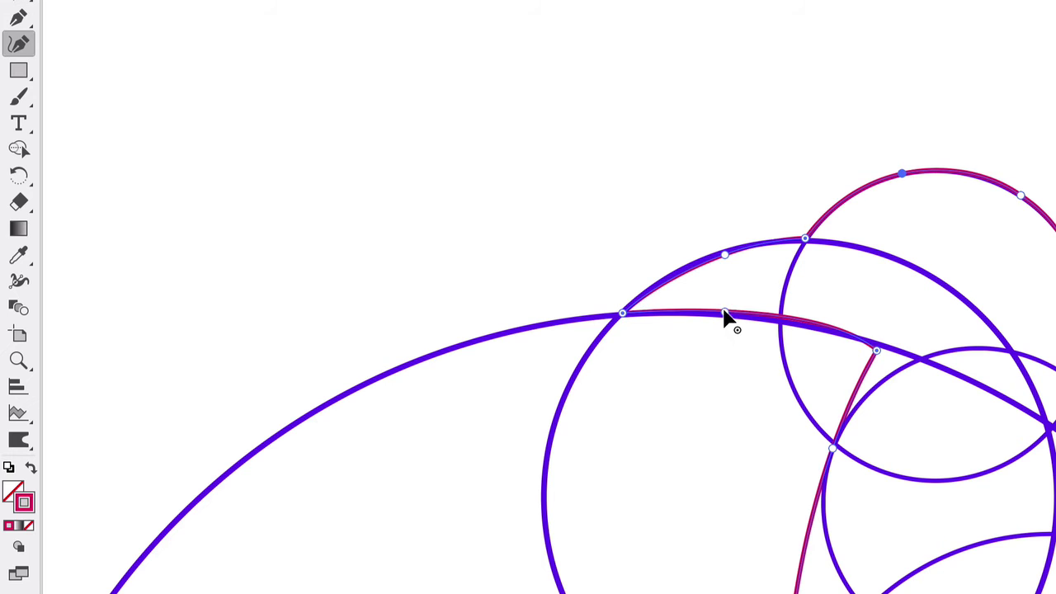
left_click(724, 314)
left_click_drag(875, 350, 881, 346)
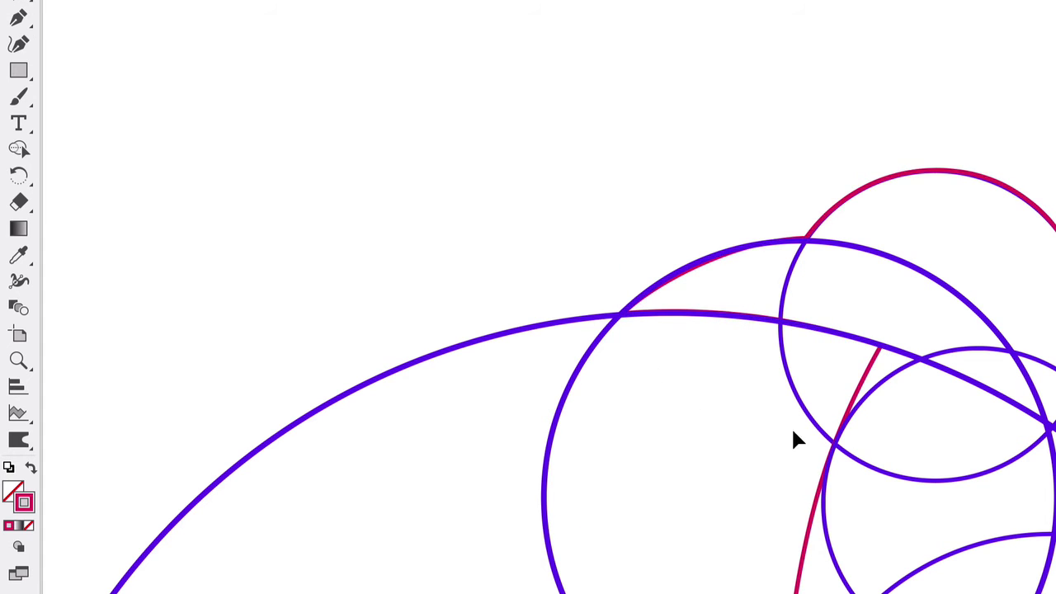
Select all circles over the bird without its outline and lower their opacity to 28%.
key("ctrl+minus")
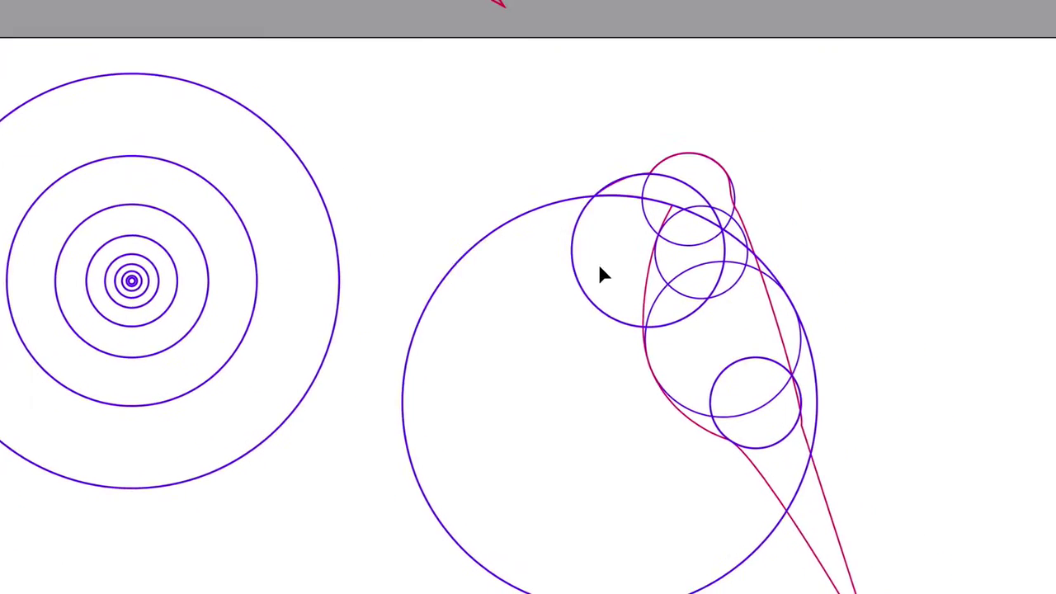
left_click_drag(552, 318, 553, 318)
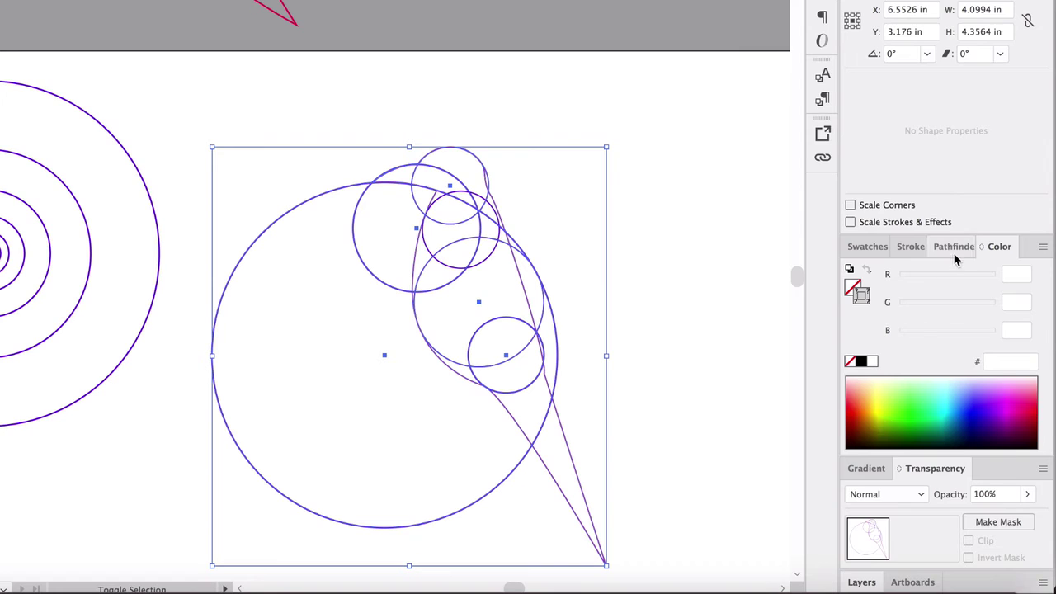
left_click(910, 246)
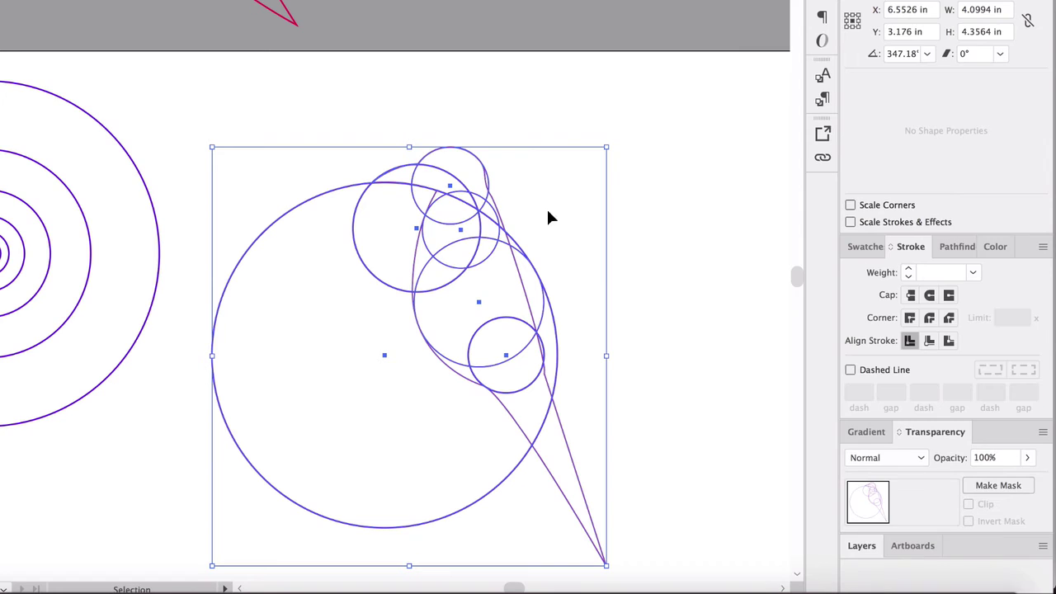
left_click(558, 413, "shift")
left_click(1027, 458)
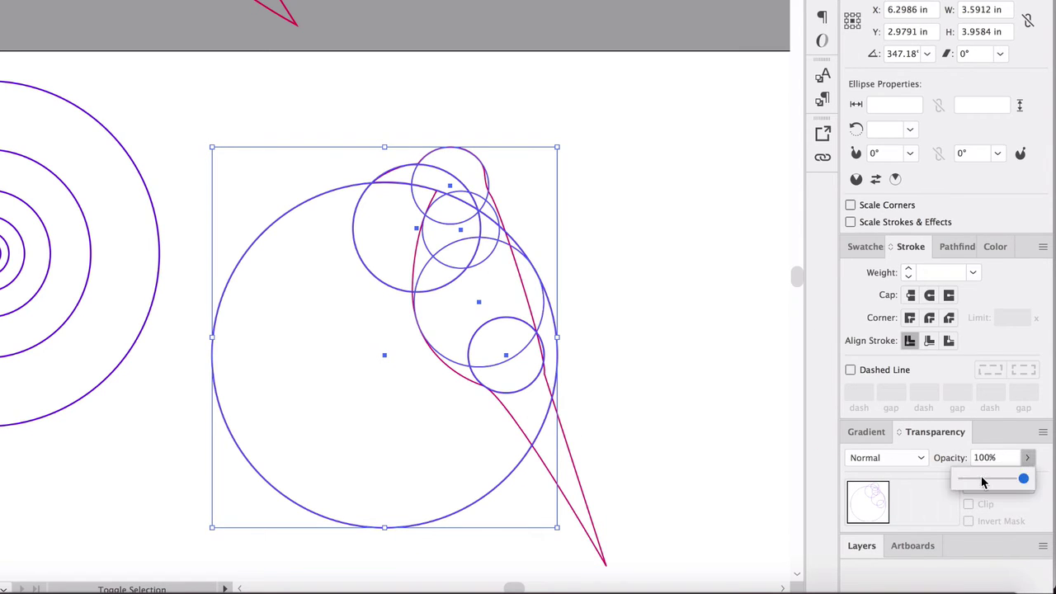
left_click(991, 480)
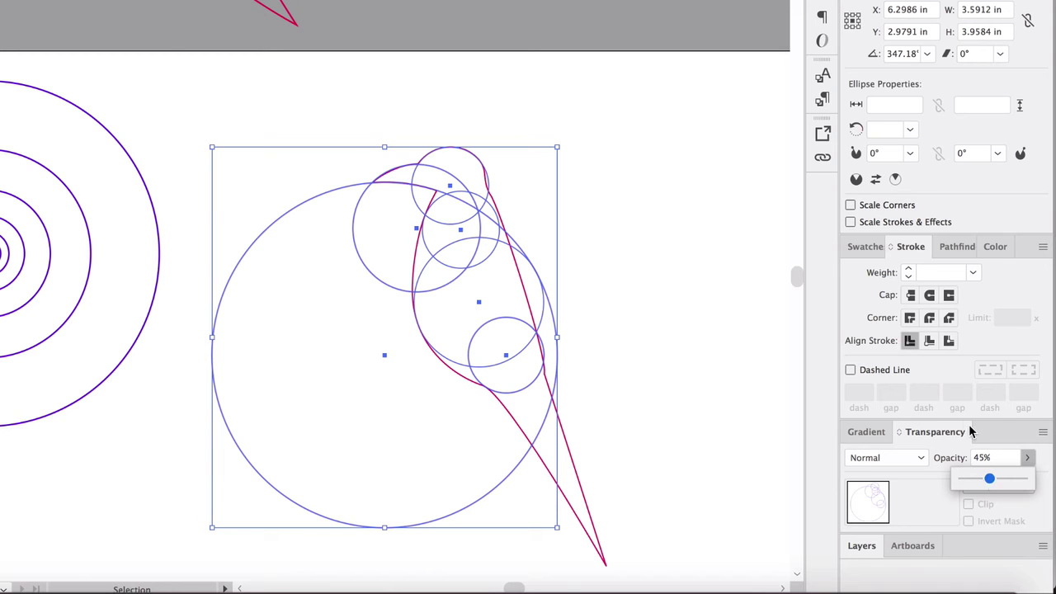
left_click_drag(979, 479, 980, 479)
left_click(699, 226)
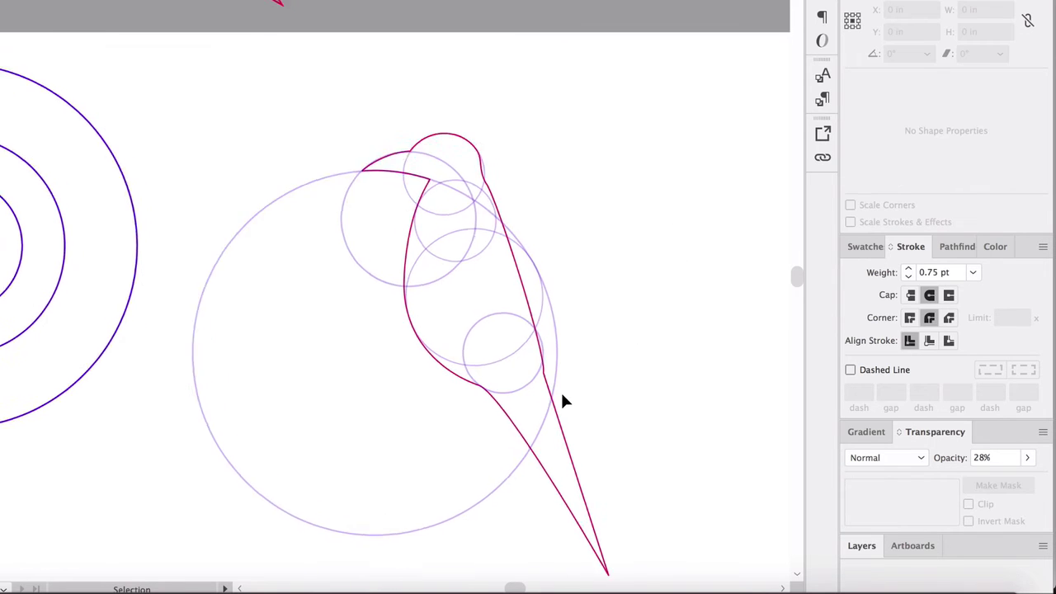
Delete the small circle at the base of the bird's tail.
scroll(561, 397, "up", 2)
left_click(509, 289)
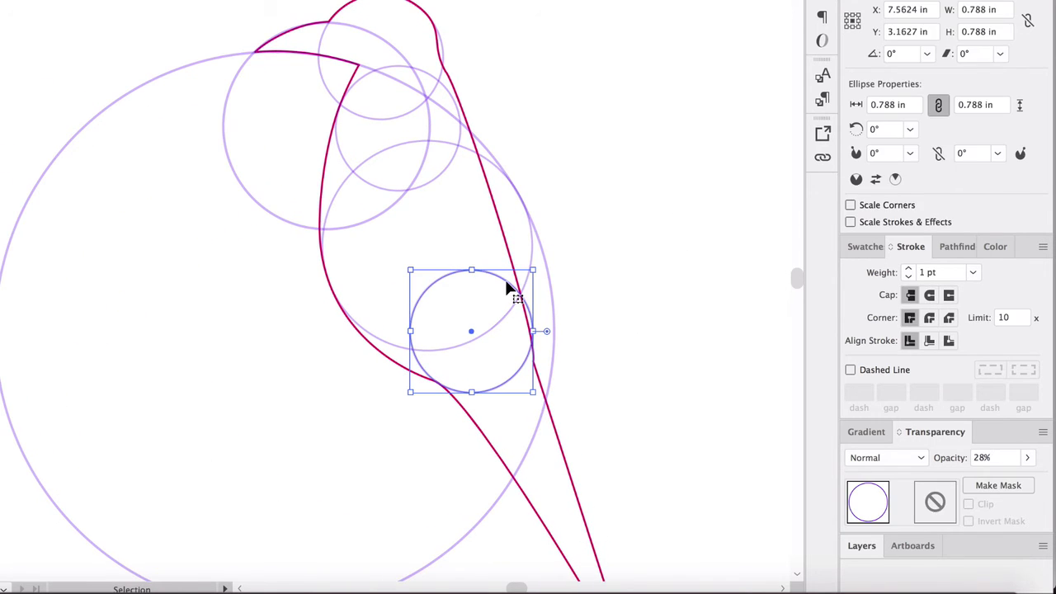
key("Delete")
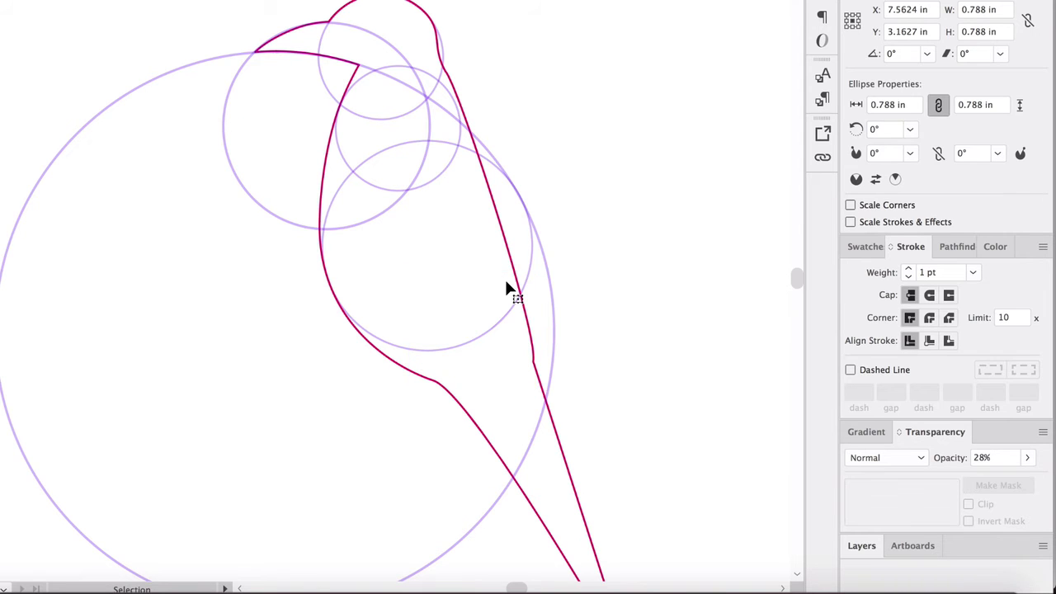
Shift the neck circle slightly up so it touches the back line of the bird's neck.
scroll(504, 253, "up", 2)
scroll(504, 253, "left", 1)
scroll(491, 245, "up", 2)
scroll(487, 235, "left", 1)
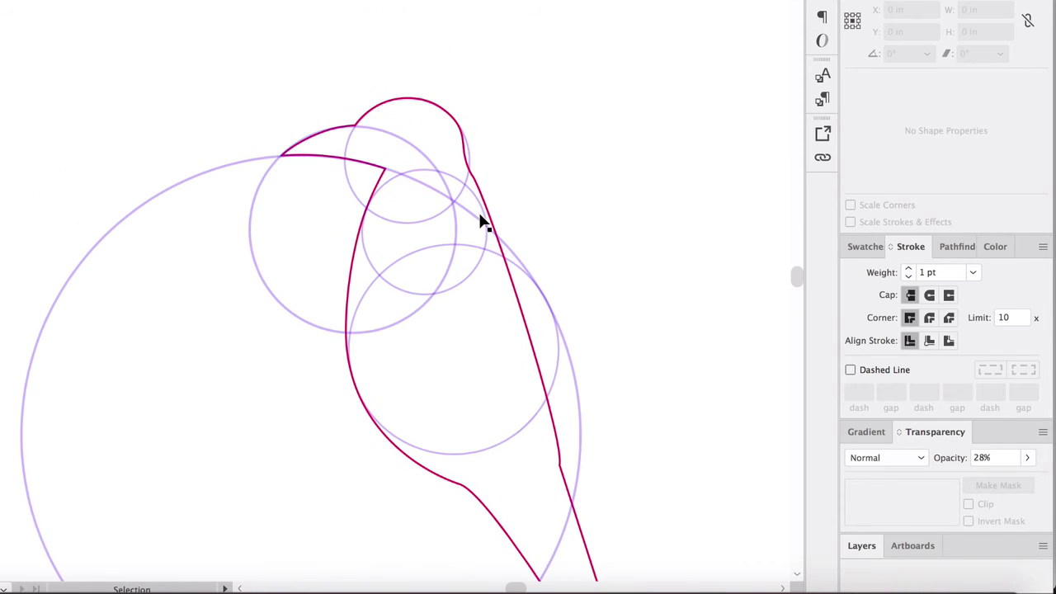
left_click(488, 237)
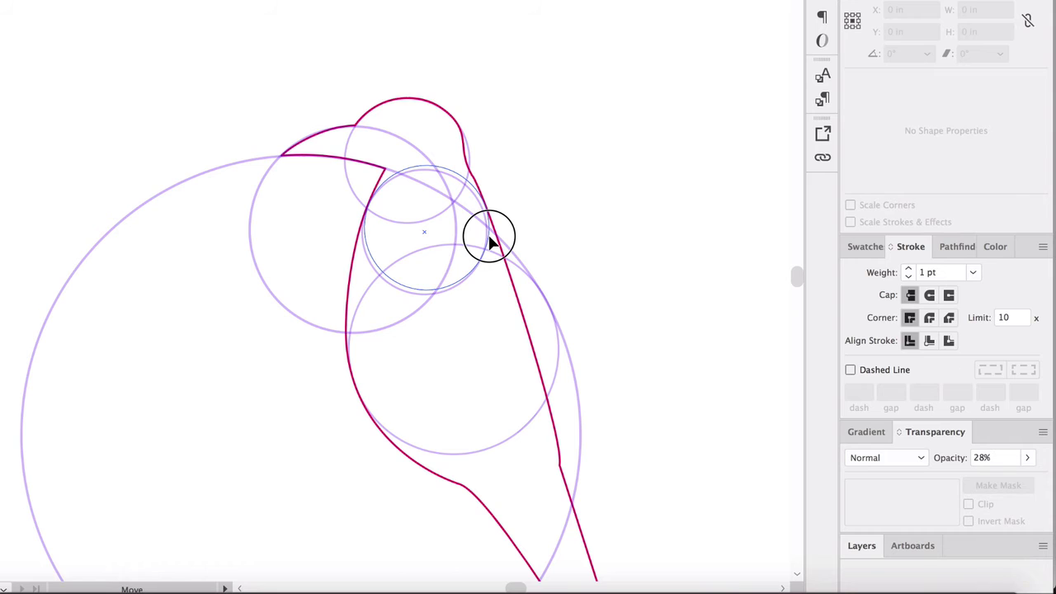
left_click(493, 306)
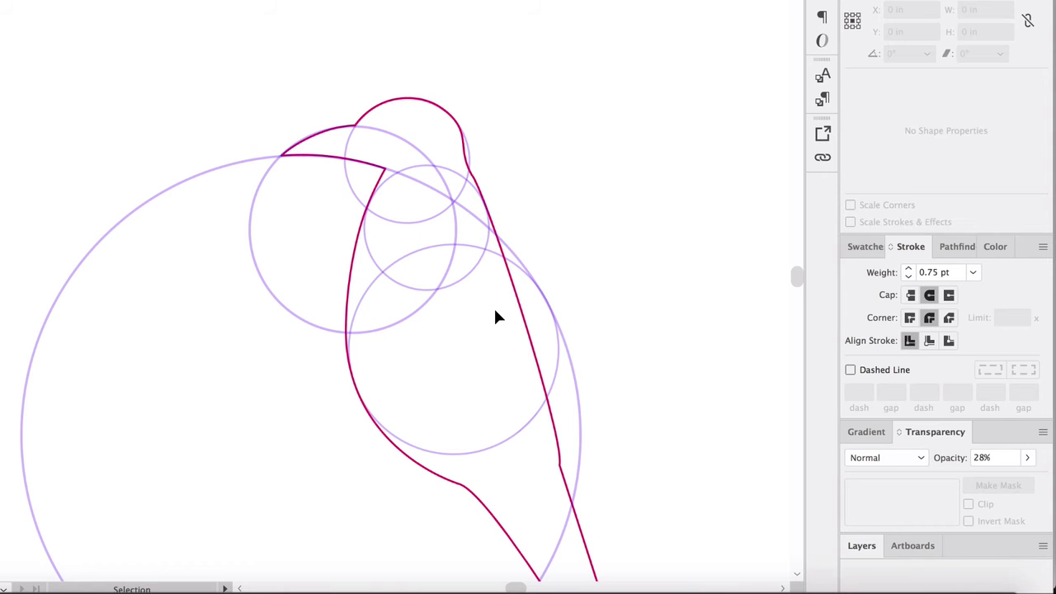
left_click(503, 252)
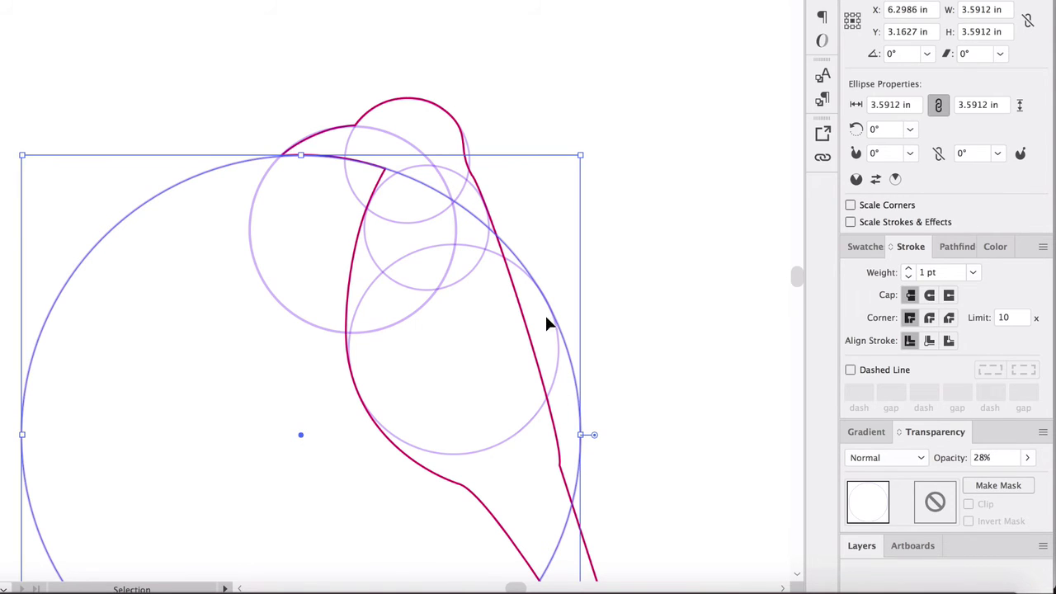
left_click(605, 378)
left_click(466, 157)
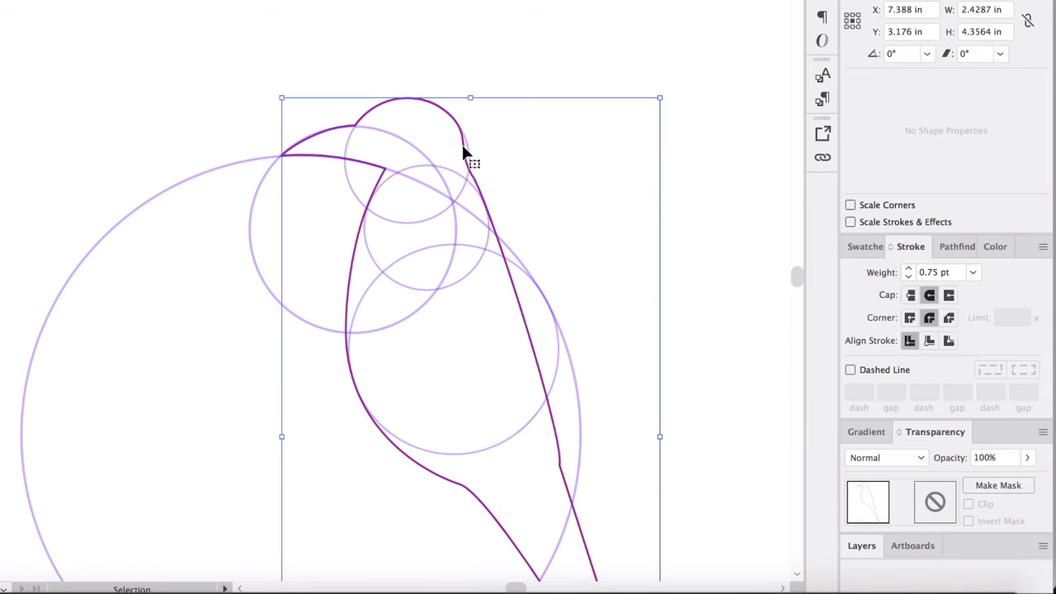
left_click(492, 446)
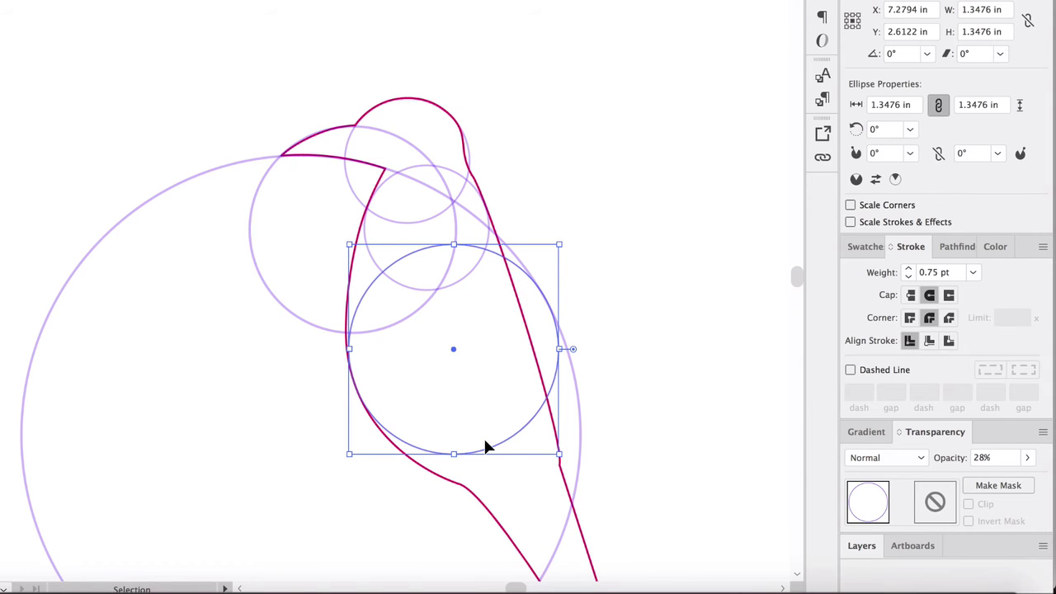
key("ctrl+z")
key("ctrl+z")
key("ctrl+z")
key("ctrl+z")
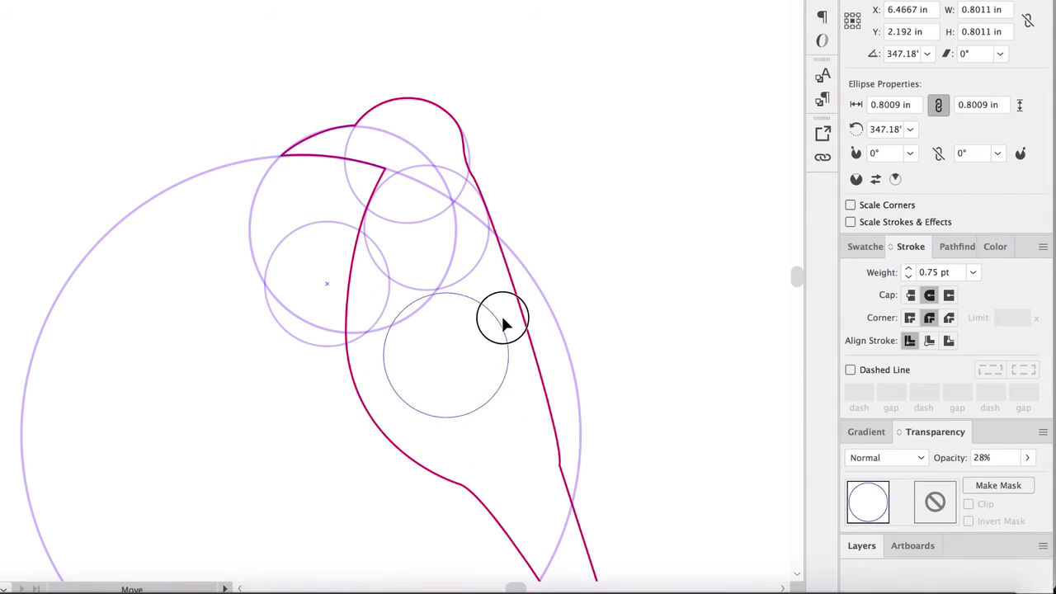
left_click(590, 277)
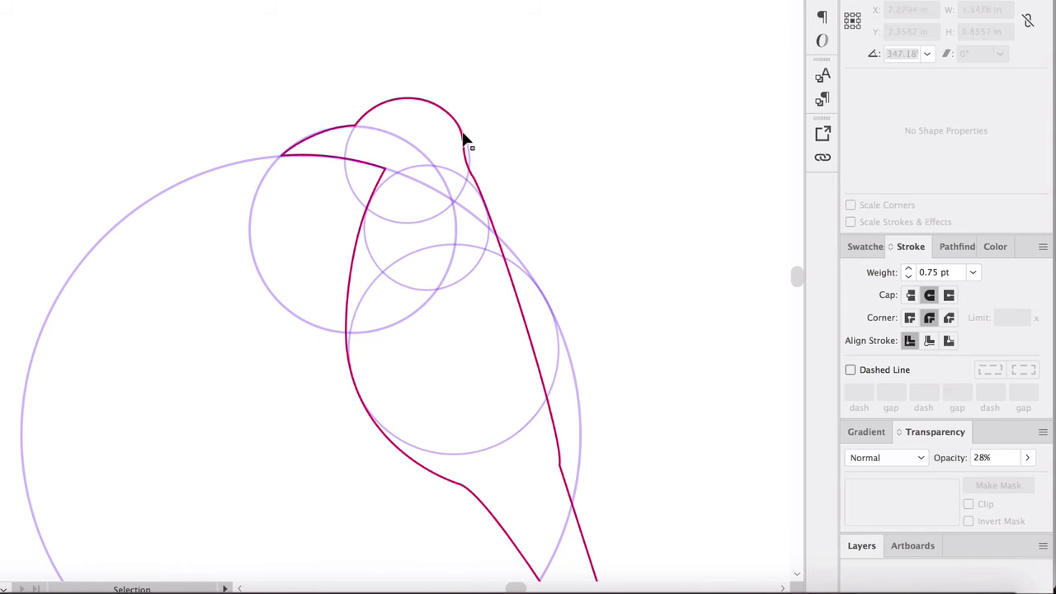
Reshape the bird's back with the Curvature tool, moving its middle and tail-base points onto the large circle and adding one between them.
left_click(448, 106)
key("shift+grave")
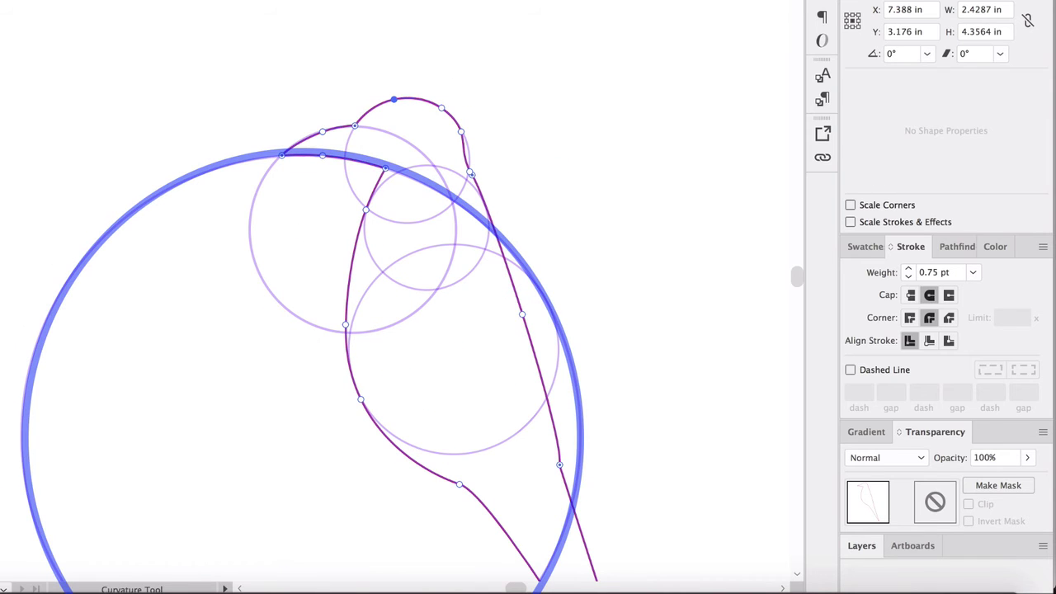
left_click_drag(522, 316, 551, 317)
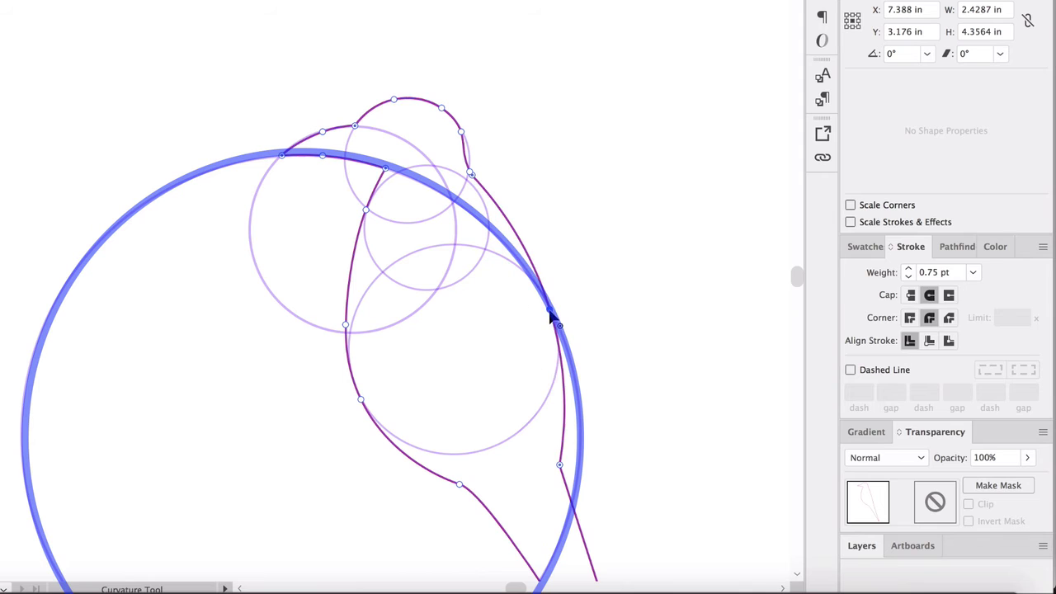
left_click_drag(557, 468, 573, 503)
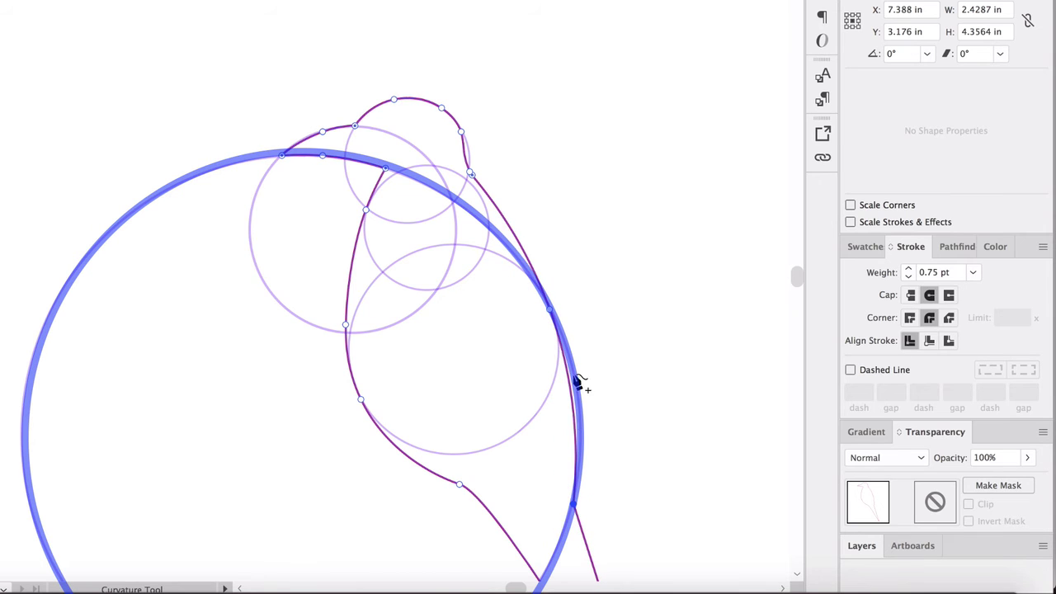
left_click(578, 396)
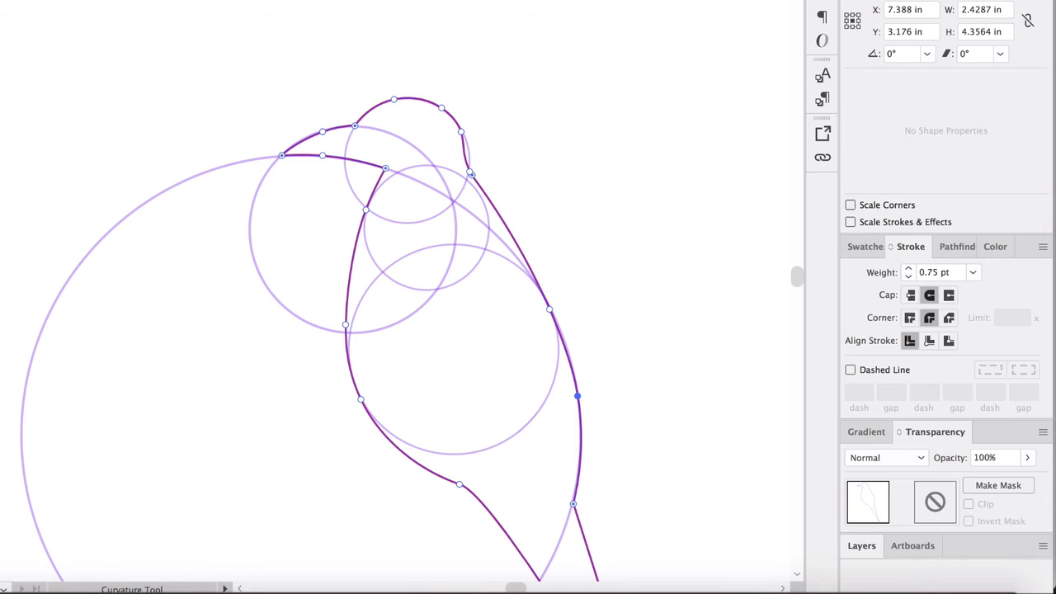
key("v")
left_click(295, 246)
Curve the throat below the beak along the small neck circle with the Curvature tool, shifting the beak's inner corner and adding a throat point.
scroll(294, 246, "down", 5)
scroll(294, 246, "right", 2)
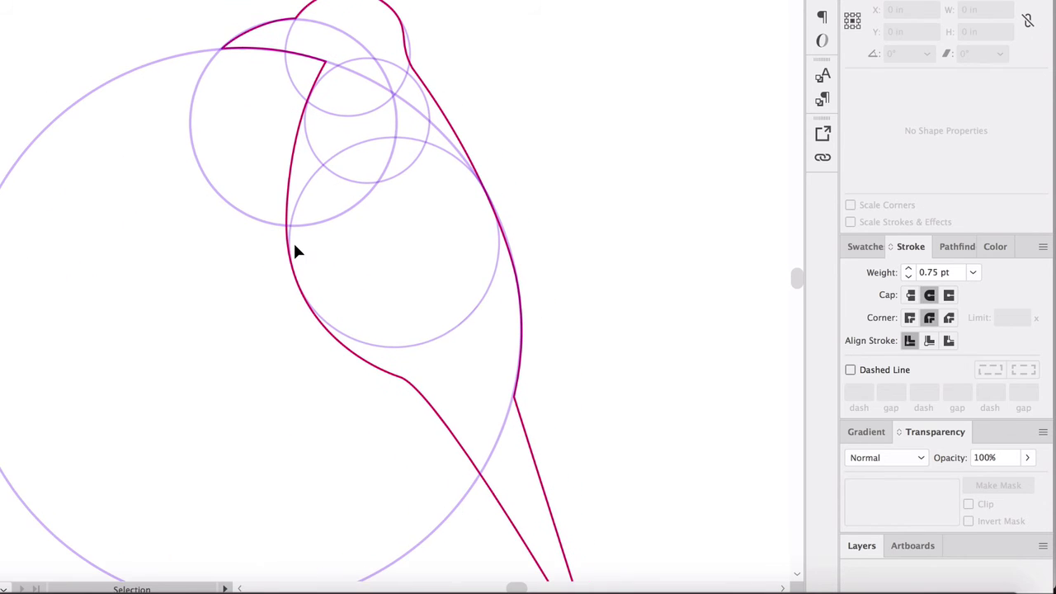
scroll(296, 244, "up", 1)
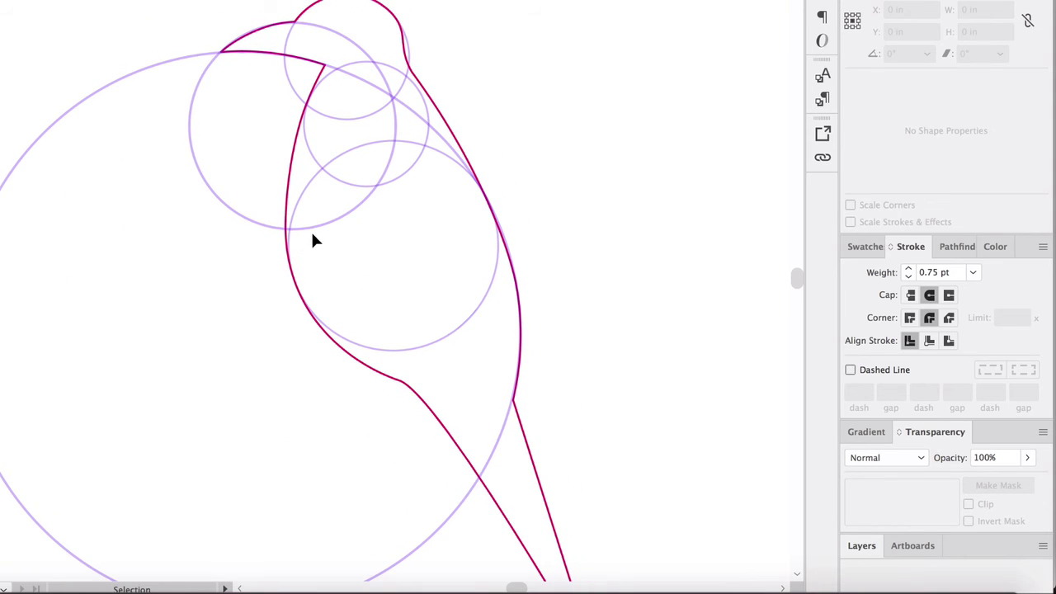
scroll(297, 165, "up", 2)
scroll(267, 219, "up", 4)
scroll(344, 235, "up", 2)
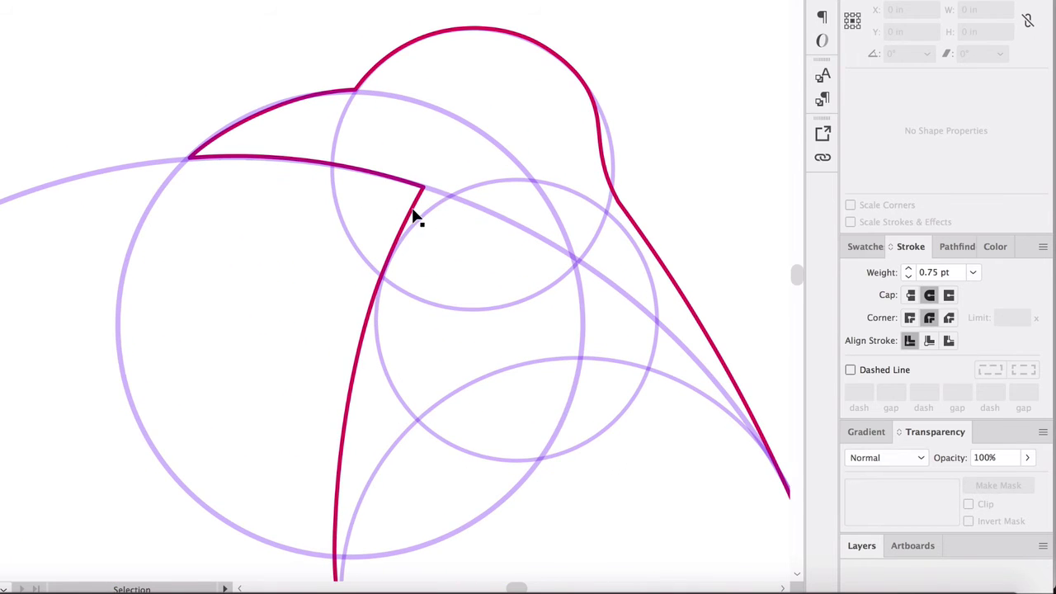
left_click(419, 191)
key("shift+asciitilde")
left_click_drag(423, 188, 409, 231)
left_click(409, 226)
scroll(358, 401, "down", 3)
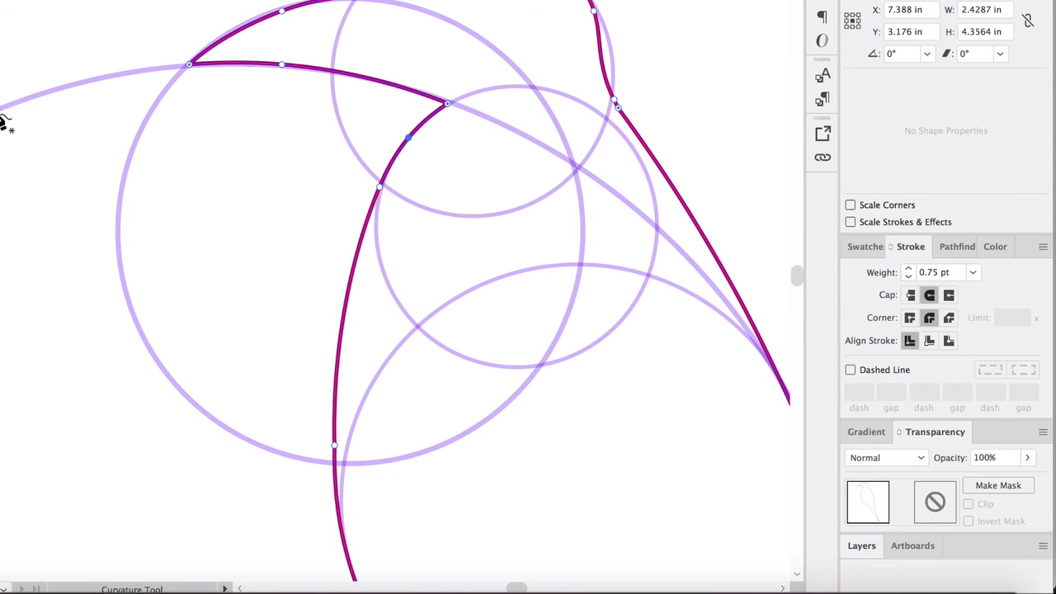
key("v")
key("ctrl+minus")
left_click(120, 165)
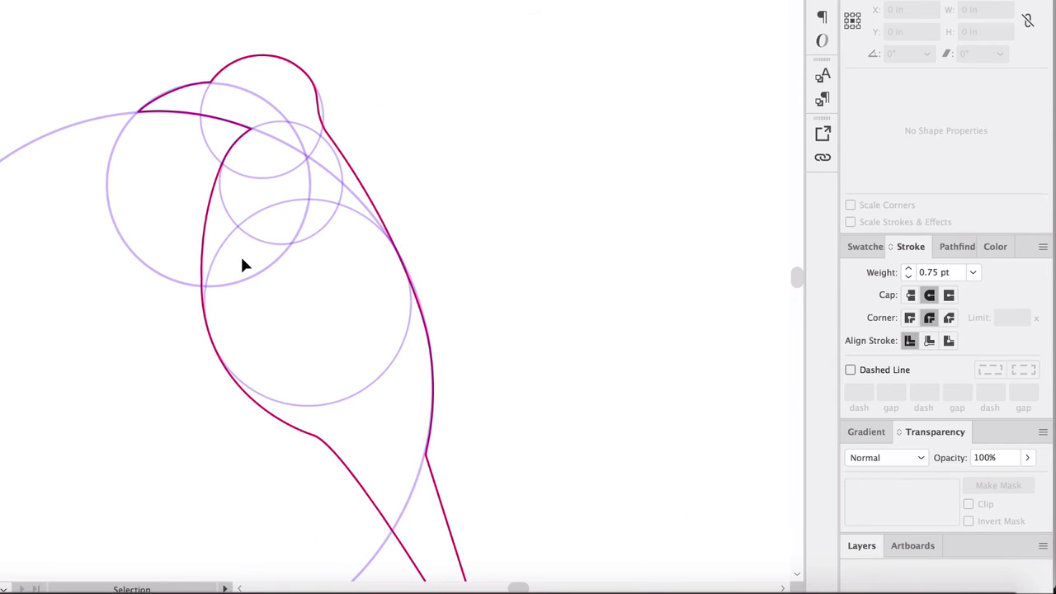
Place a copy of the large circle to the right of the original so its edge runs along the bird's throat and belly.
left_click(224, 203)
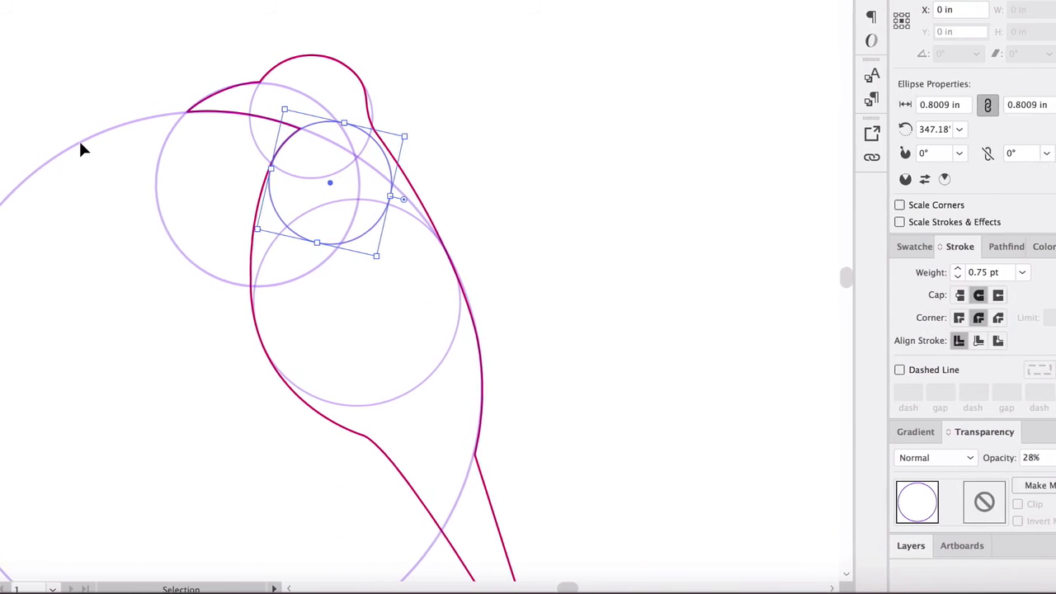
left_click(46, 244)
left_click_drag(104, 226, 436, 97)
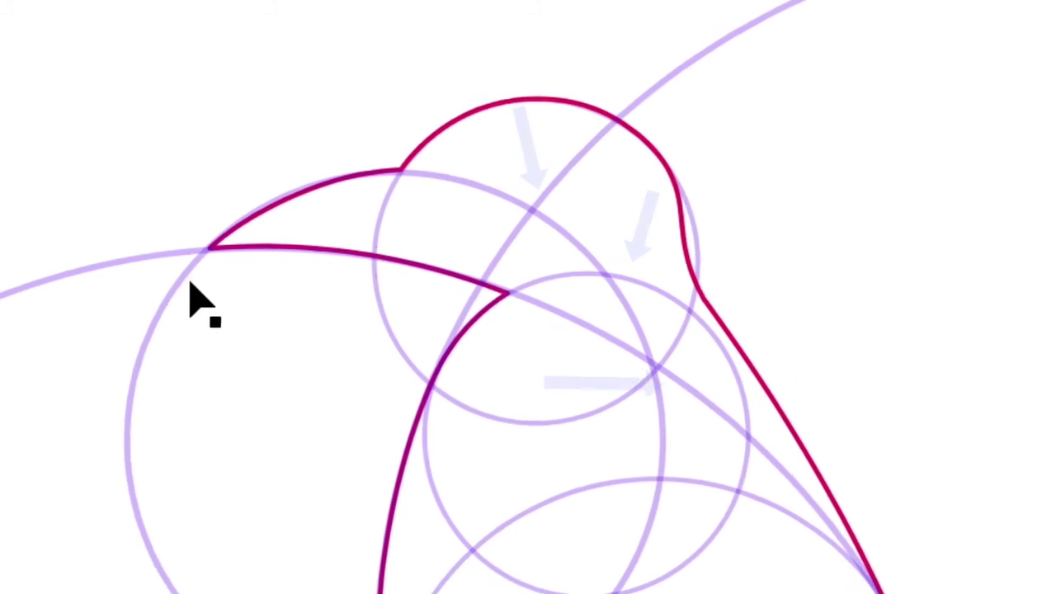
Refit the throat and the beak's inner corner to the copied large circle with the Curvature tool.
scroll(450, 298, "up", 5)
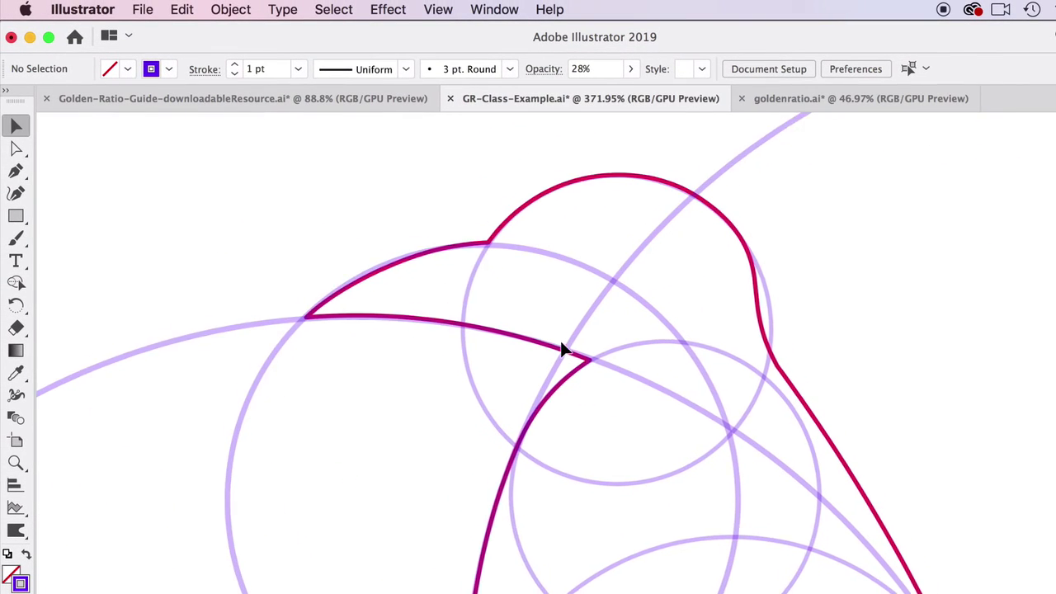
scroll(564, 350, "down", 3)
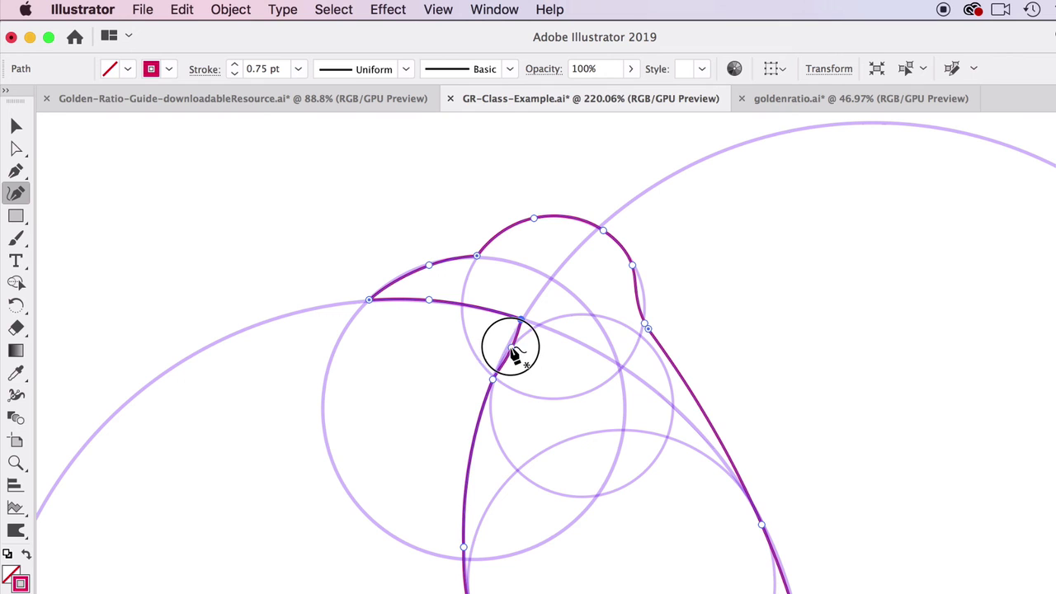
left_click(509, 346)
key("v")
left_click(267, 237)
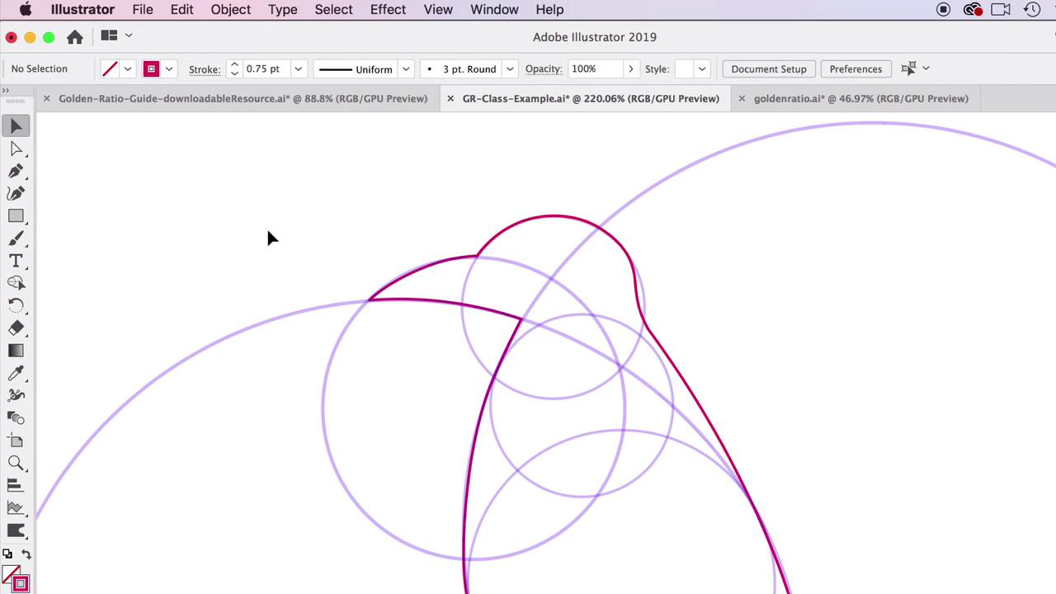
Reshape the back of the bird's head with the Curvature tool so it follows the head circle.
left_click(632, 255)
scroll(682, 283, "up", 4)
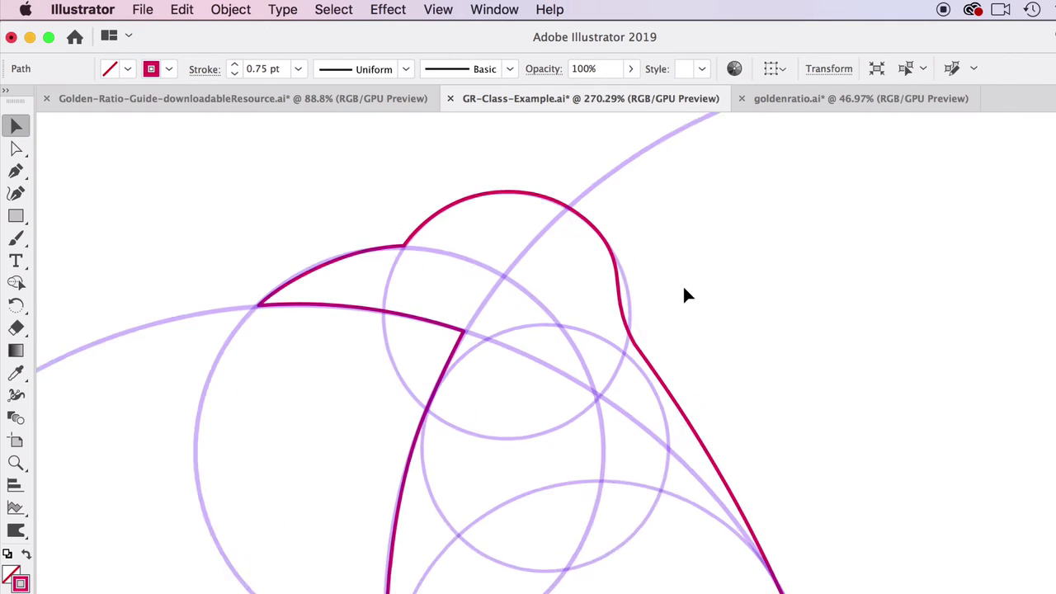
left_click(15, 191)
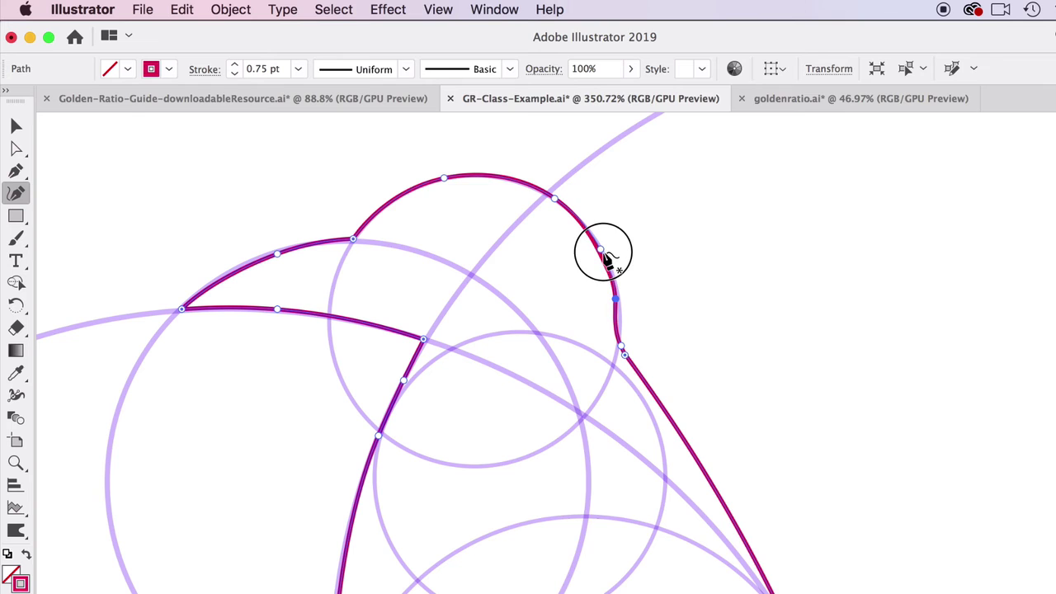
left_click(494, 10)
left_click(438, 9)
left_click(560, 585)
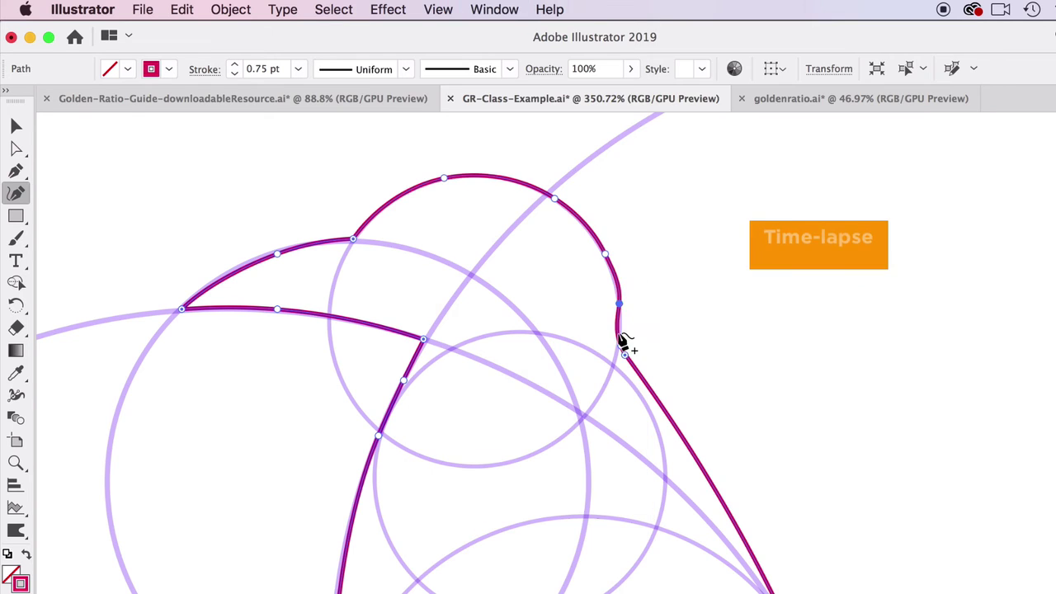
Form a nape corner where the head and neck circles cross and fit the adjoining outline points to the neck circle.
left_click_drag(620, 356, 629, 381)
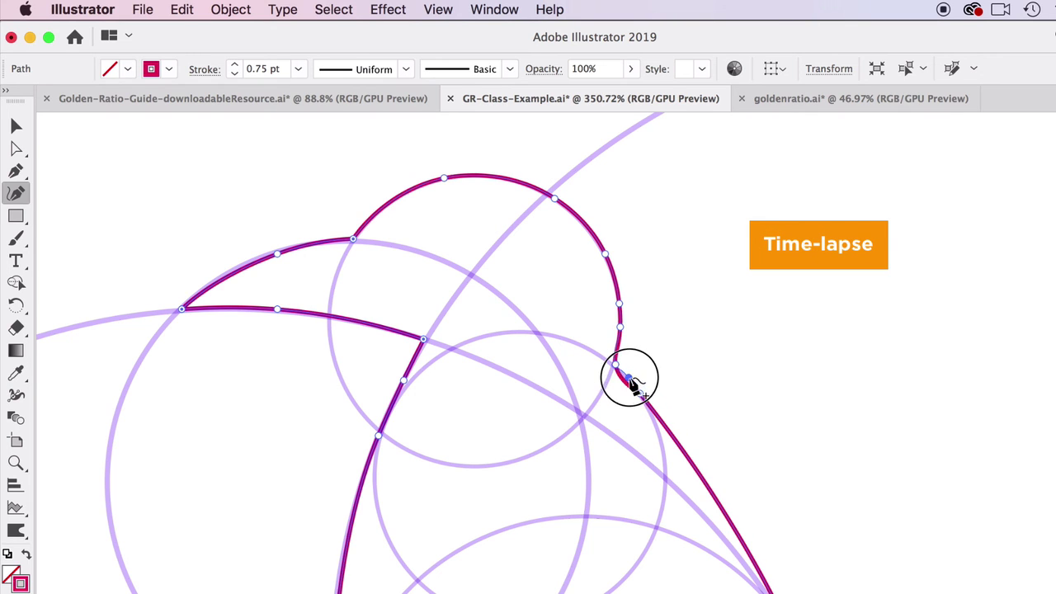
key("super+plus")
key("p")
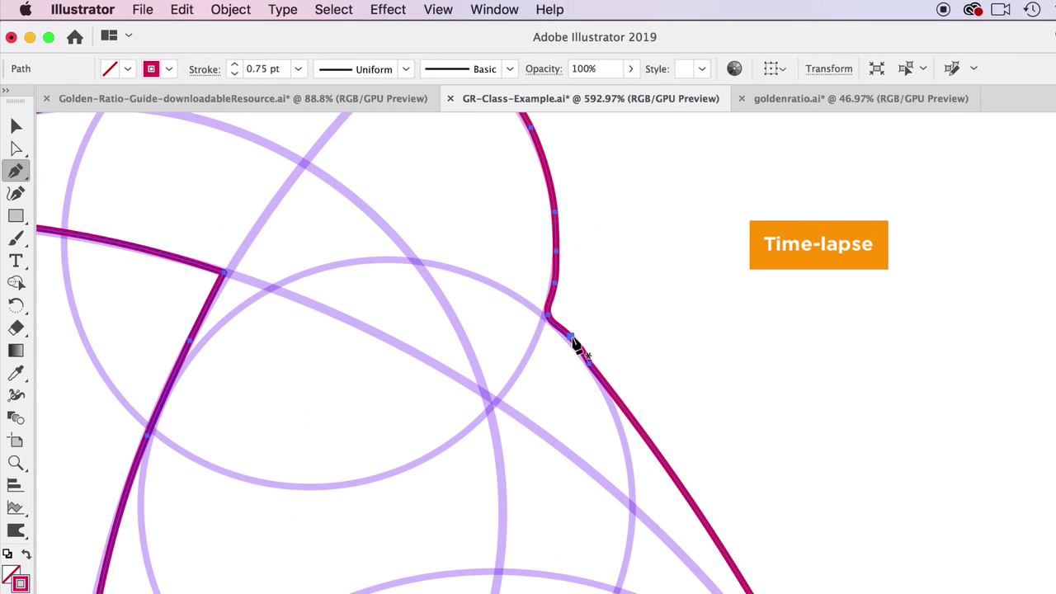
key("shift+grave")
left_click(566, 341)
left_click(655, 288, "super")
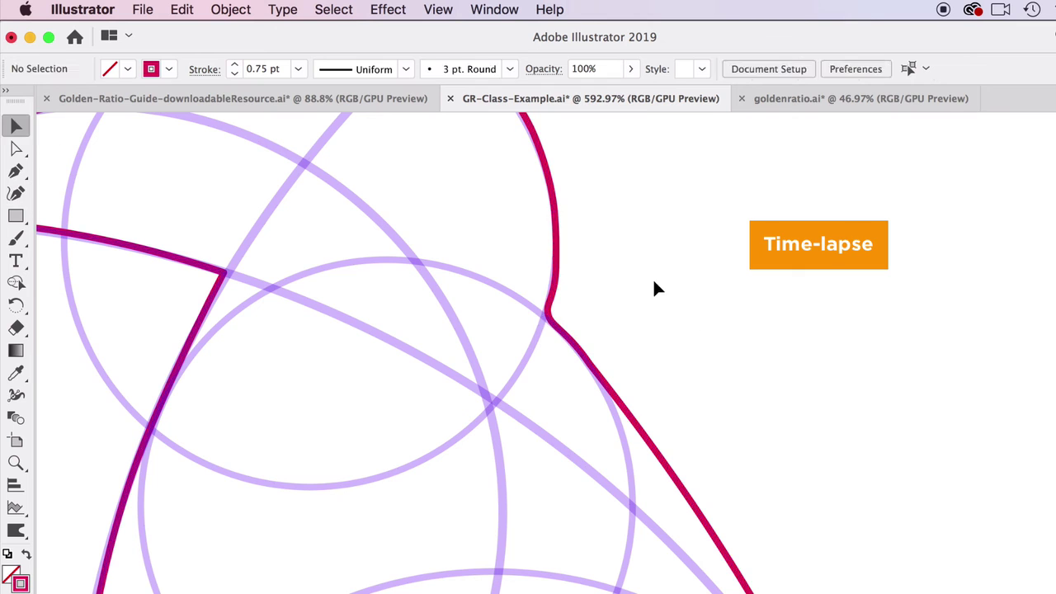
left_click(595, 360)
key("super+minus")
key("super+minus")
key("v")
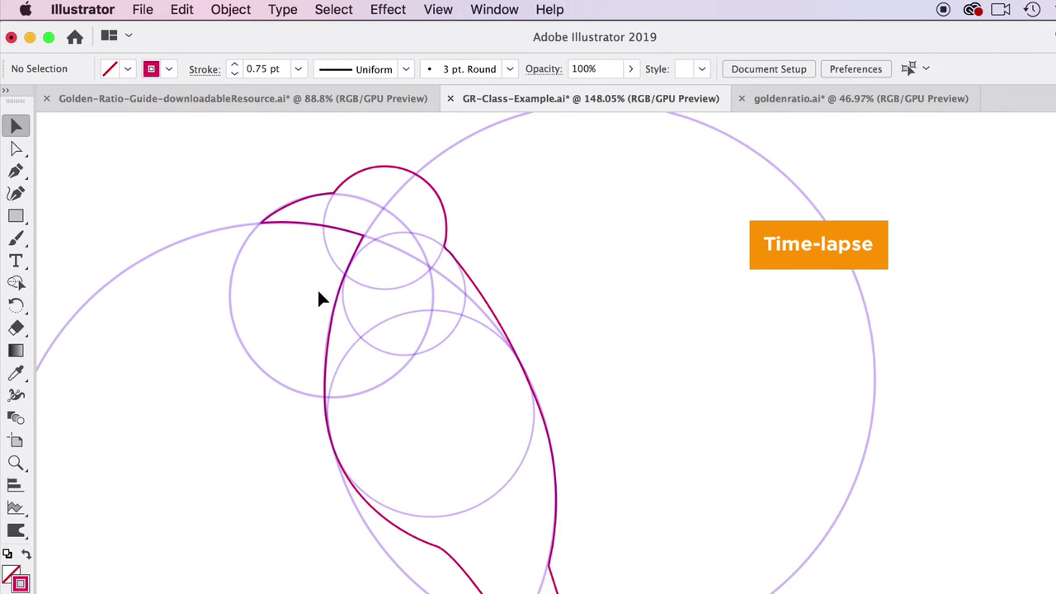
Reshape the belly with the Curvature tool along the copied large circle, moving its end to the tail-base crossing and adding a point.
left_click(16, 171)
key("v")
key("p")
key("v")
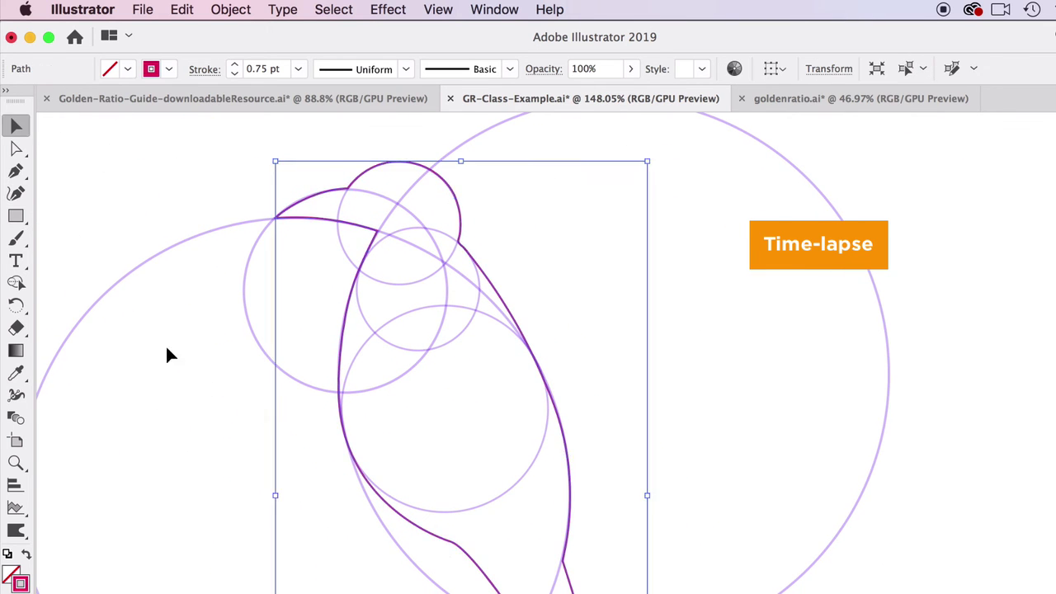
key("shift+grave")
left_click(441, 549)
scroll(441, 549, "down", 3)
left_click_drag(490, 589, 527, 572)
left_click(486, 556)
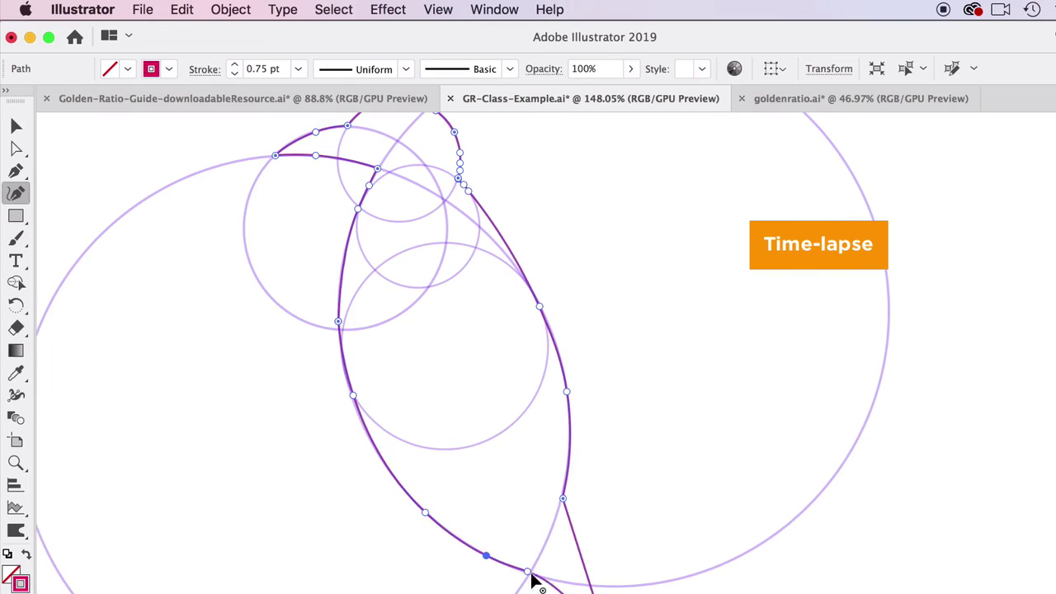
scroll(534, 579, "down", 5)
scroll(598, 580, "up", 2)
left_click(16, 127)
left_click(552, 546)
Copy the medium body circle and place the duplicate below it, touching the inside of the bird's lower back curve.
scroll(552, 546, "down", 3)
left_click(489, 274)
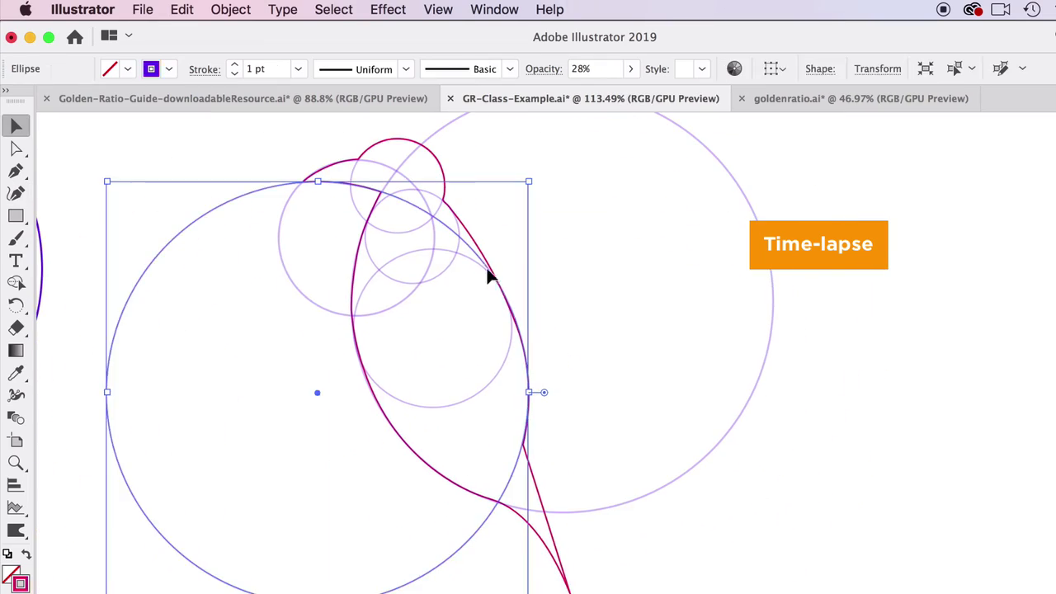
left_click(508, 304)
key("super+c")
key("super+v")
left_click_drag(612, 390, 514, 367)
left_click(598, 379)
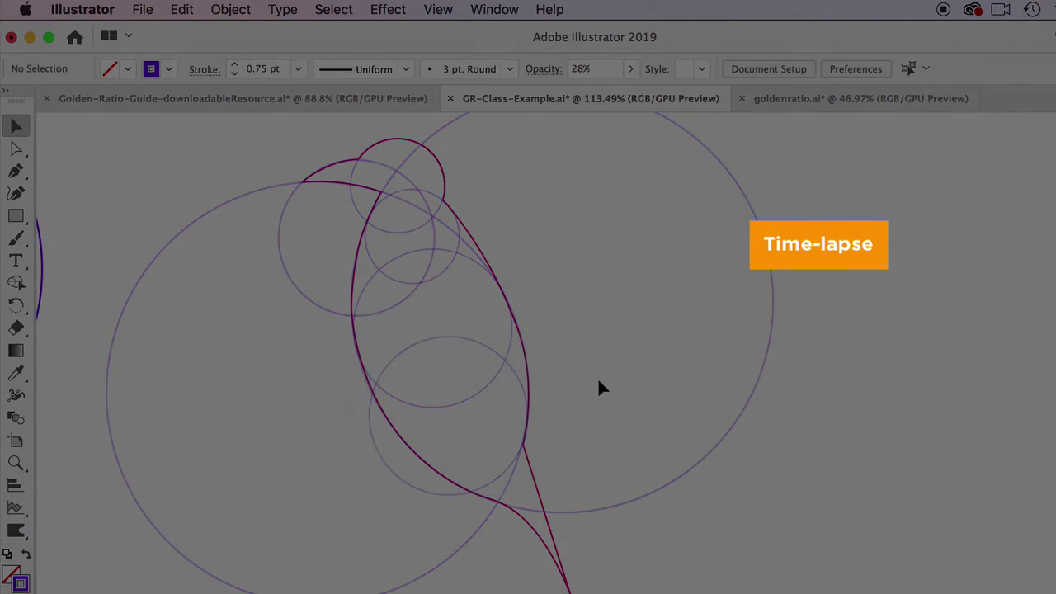
left_click(565, 513)
left_click(553, 556)
left_click(243, 321)
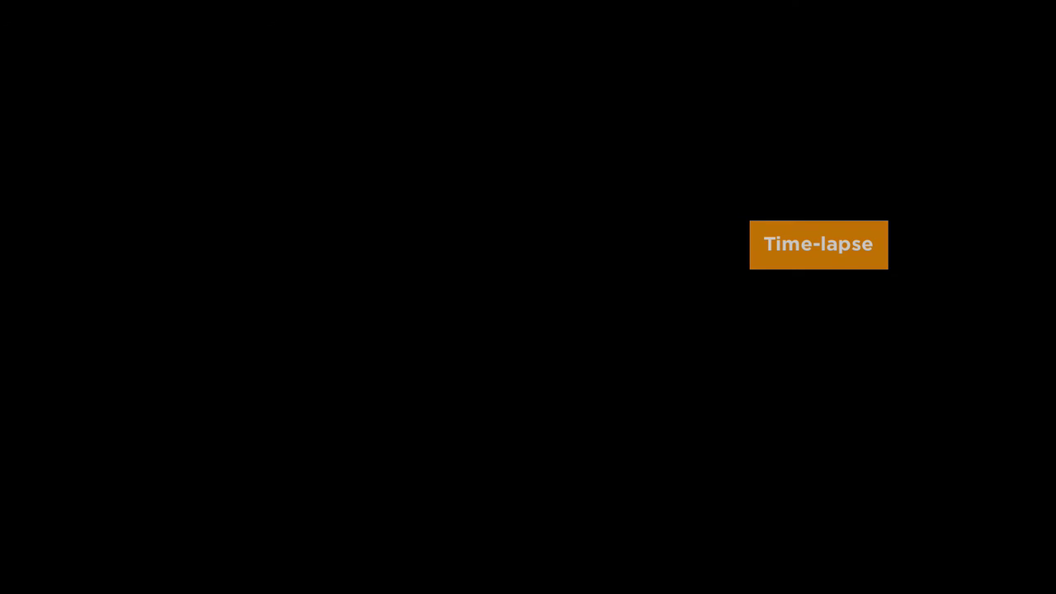